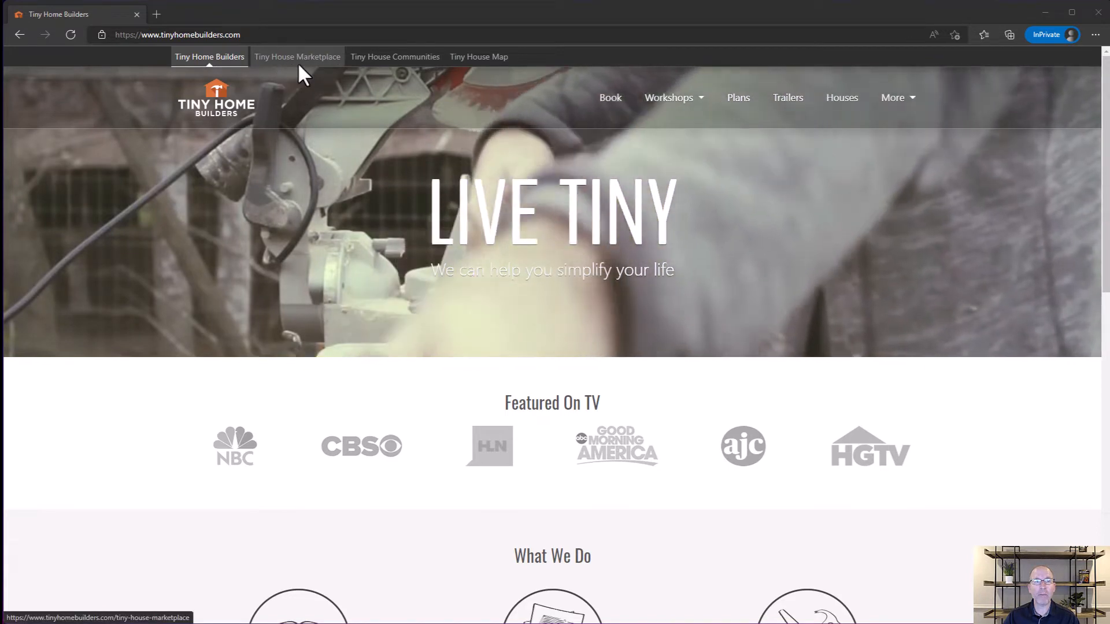
Step: Go to the Tiny House Marketplace, choose to sell a tiny house, and open the account creation form
left_click(305, 57)
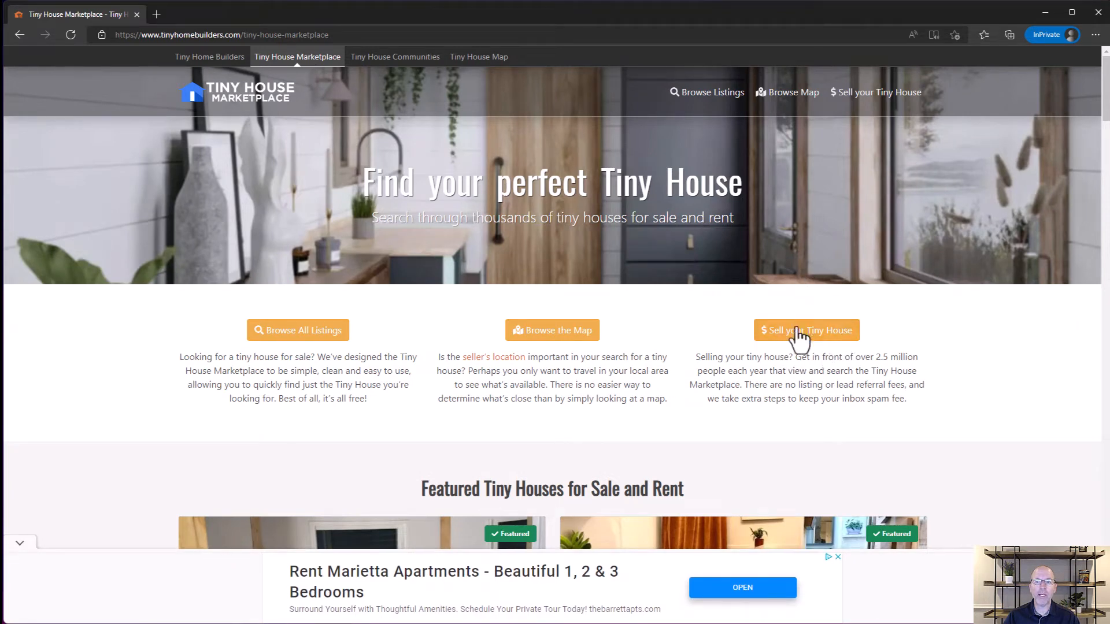
left_click(815, 333)
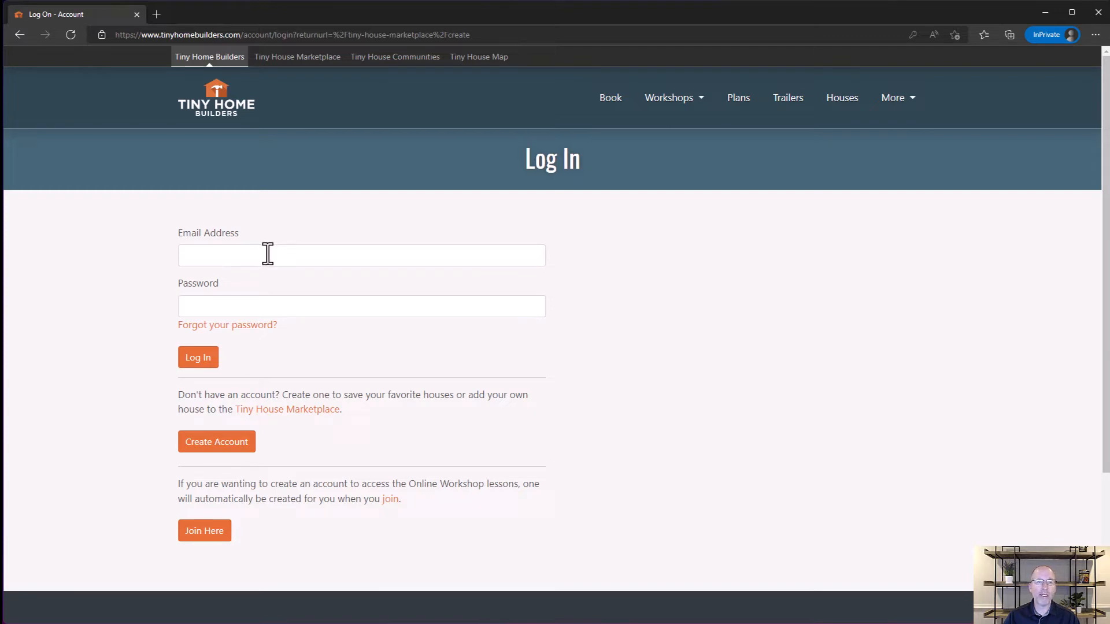
left_click(211, 448)
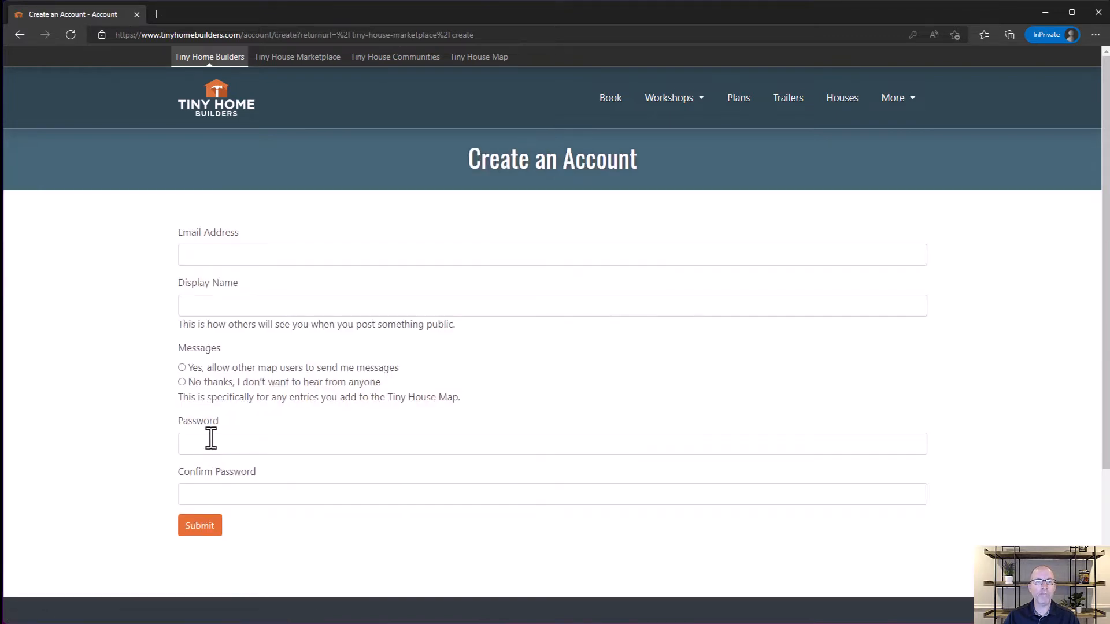
Step: Enter the account's email address and display name, and allow other map users to send messages
left_click(218, 254)
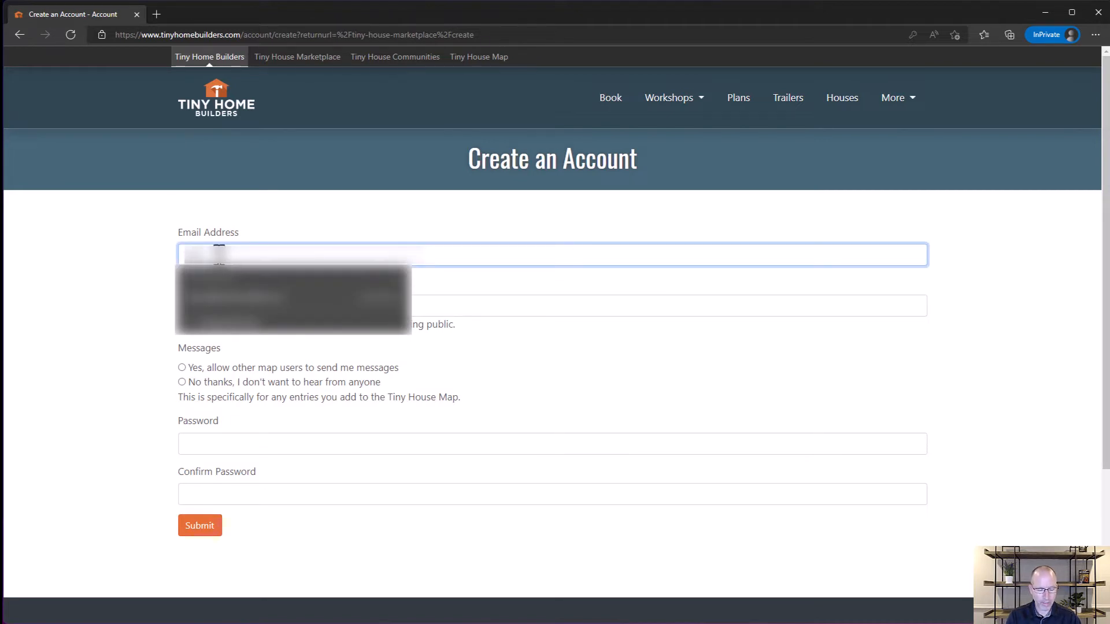
type("...")
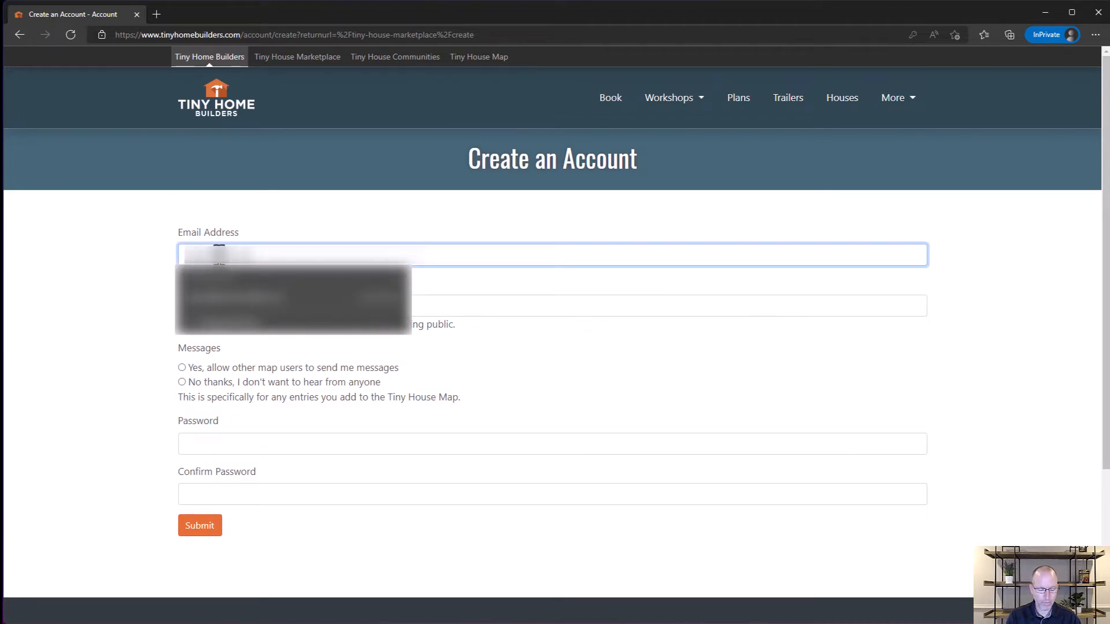
type("...")
key("Tab")
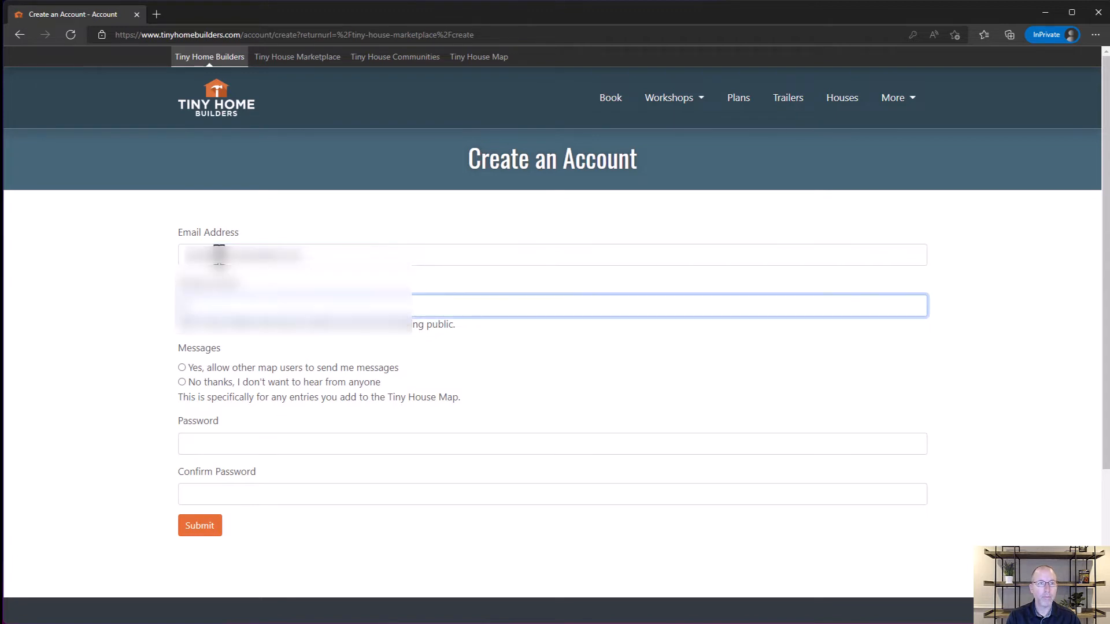
type("Dan L")
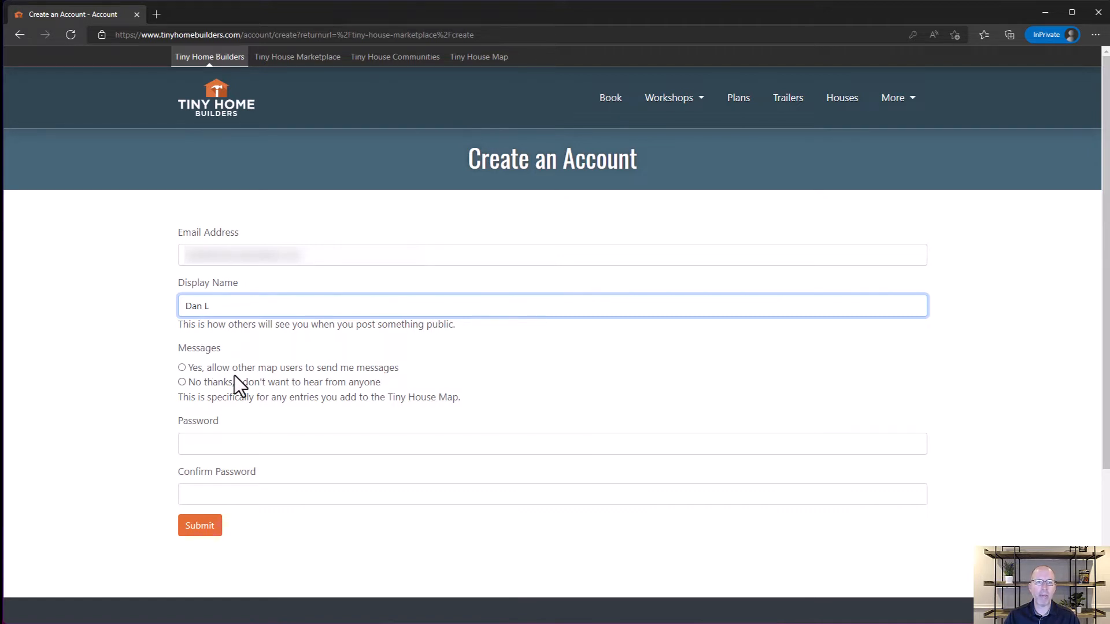
left_click(182, 368)
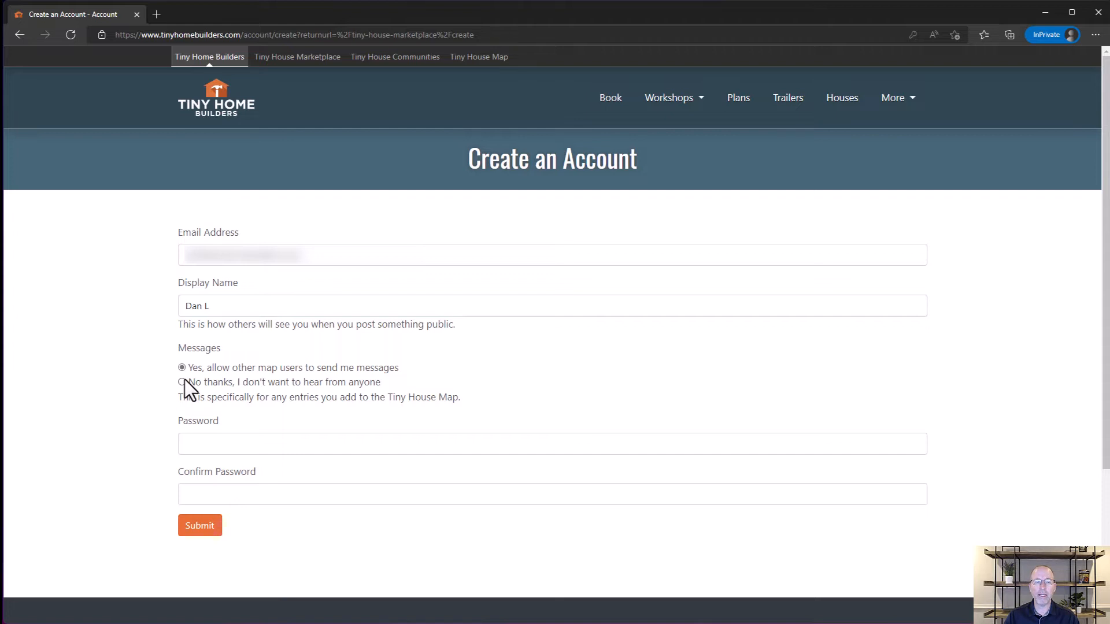
Step: Enter and confirm the account password, and submit the new account form
left_click(217, 441)
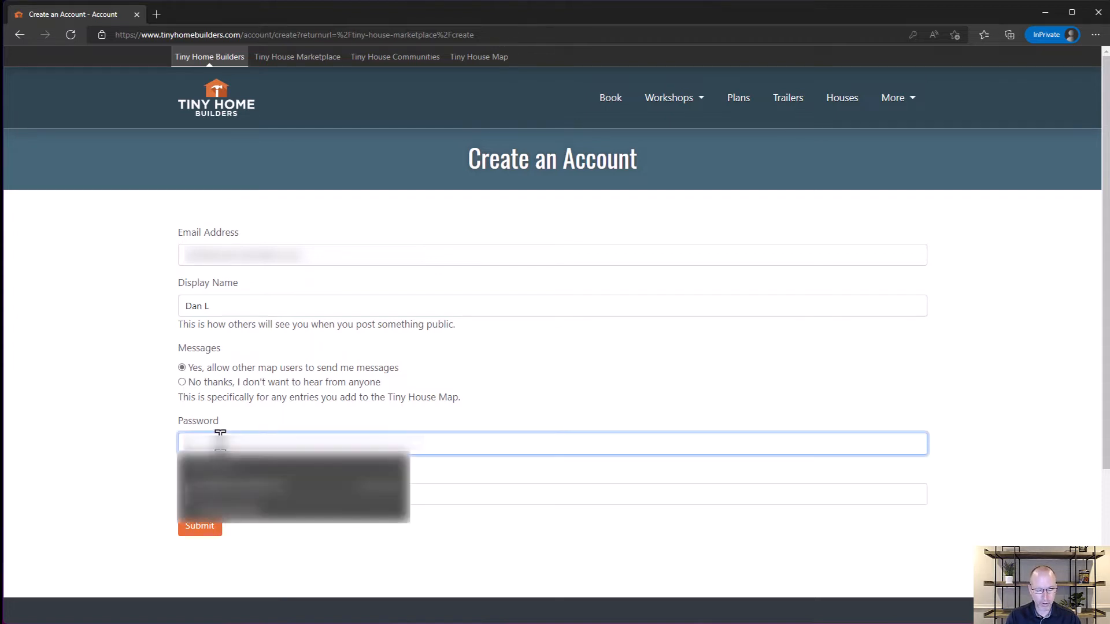
type("••••")
key("Tab")
type("••••")
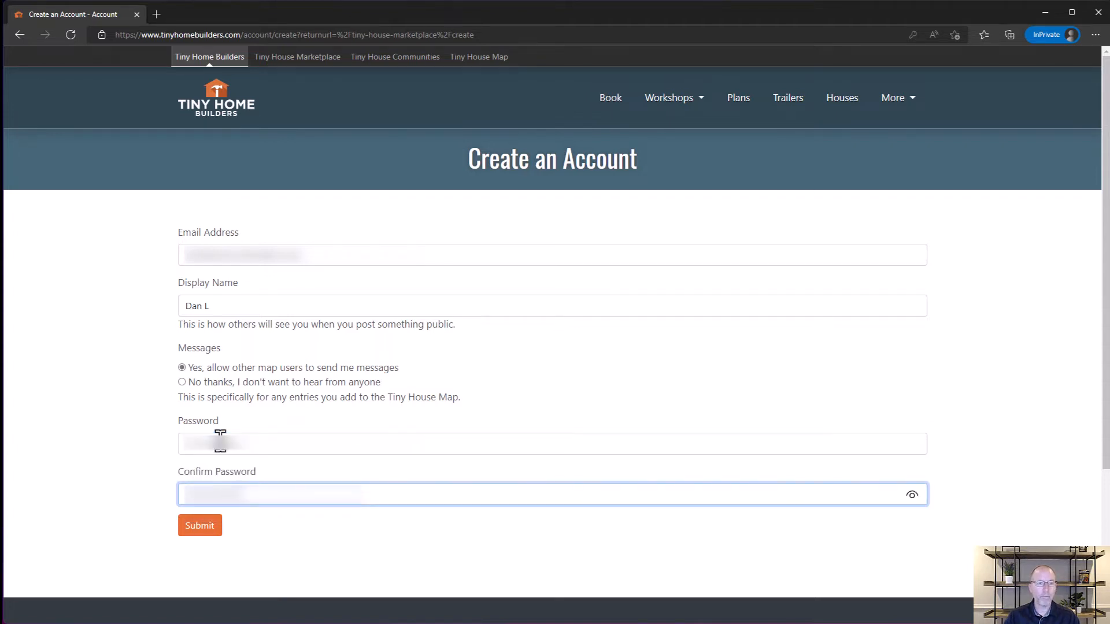
left_click(199, 526)
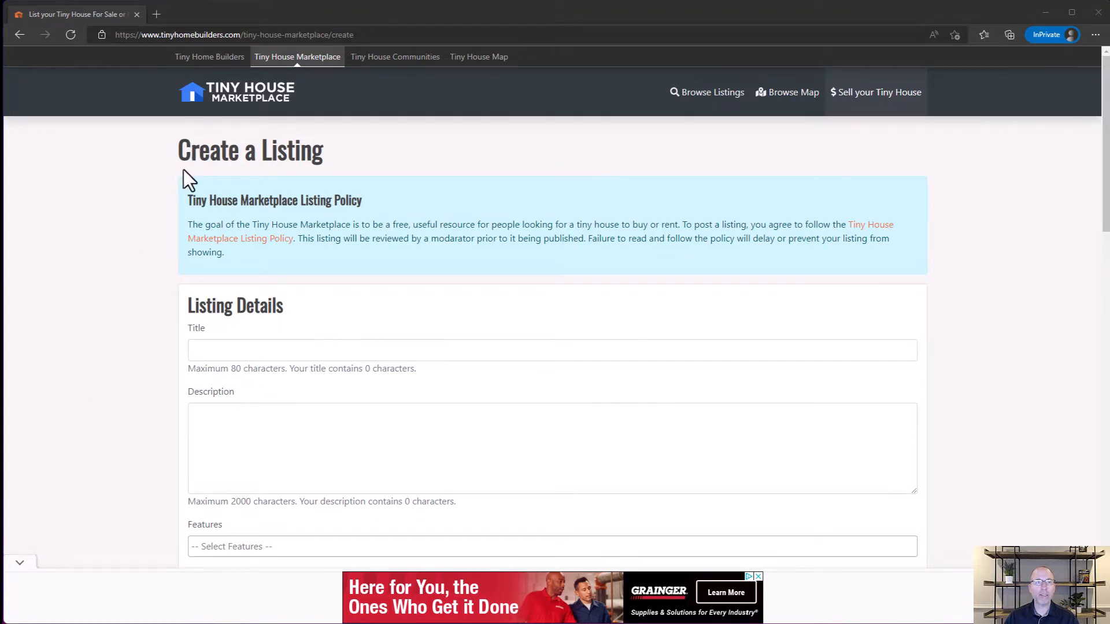
Step: Title the listing "Tiny Living Design House" and paste the copied 'Tiny Living' design text as its description
scroll(218, 347, "down", 1)
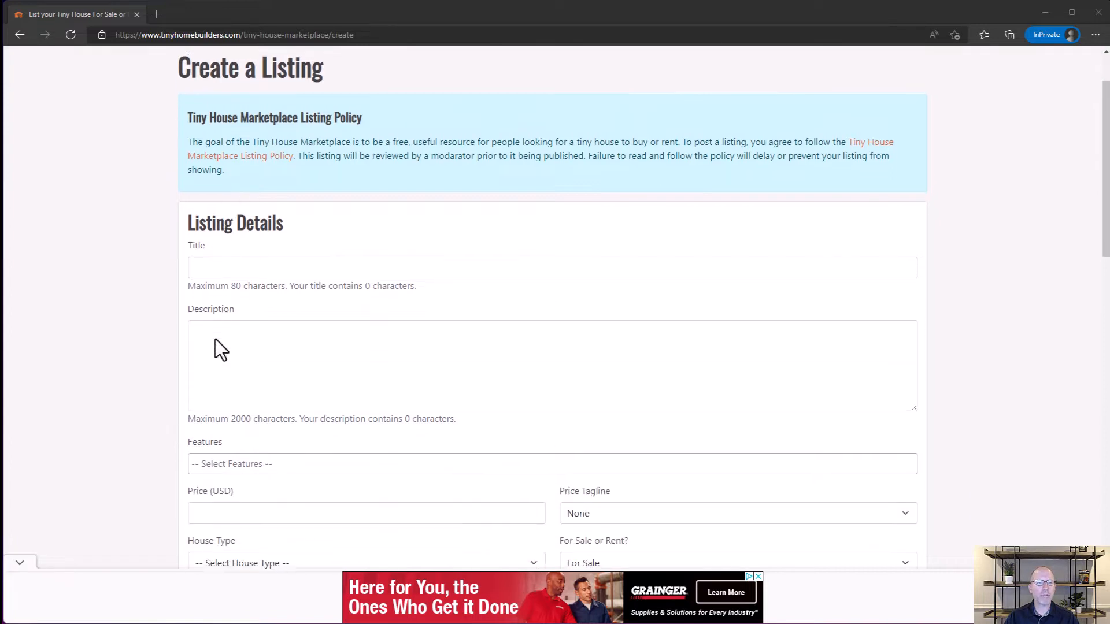
left_click(212, 265)
type("T")
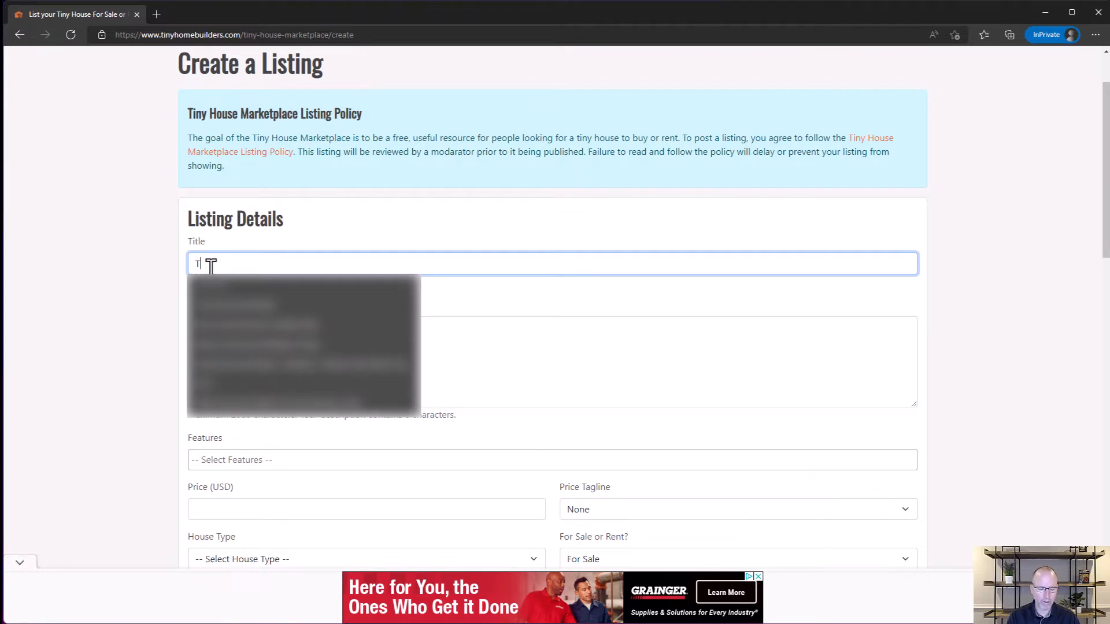
type("in")
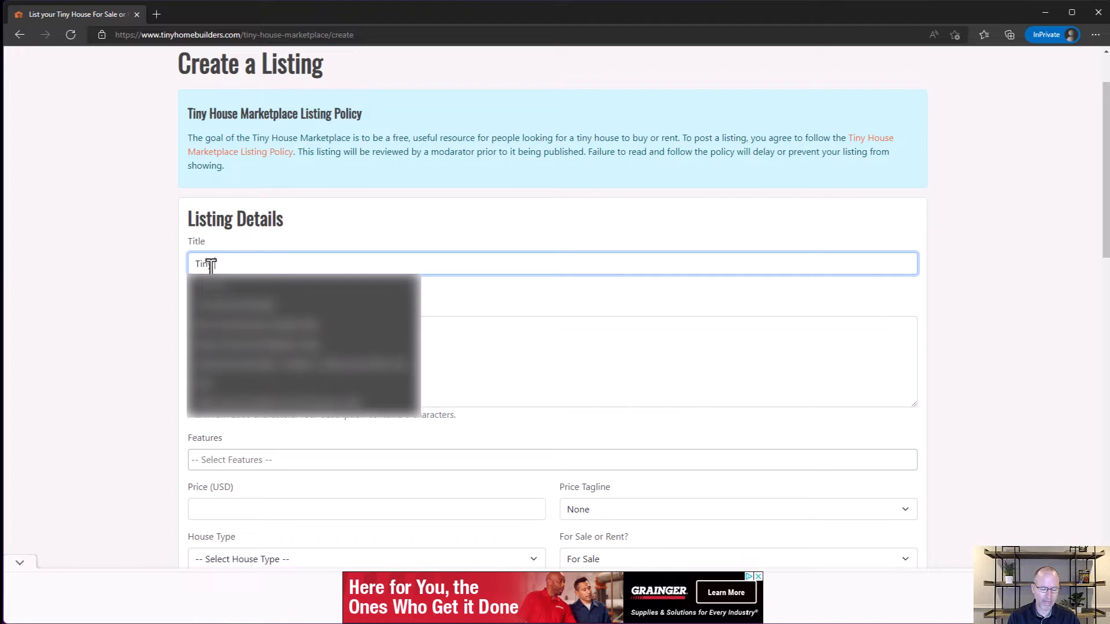
type("y Living Desig")
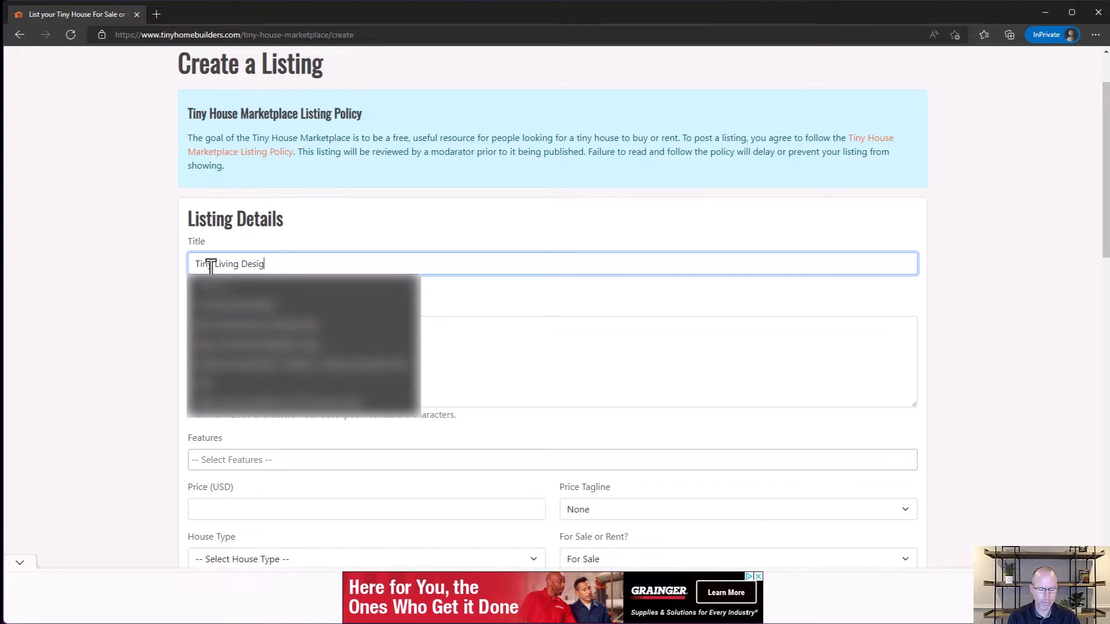
type("n House")
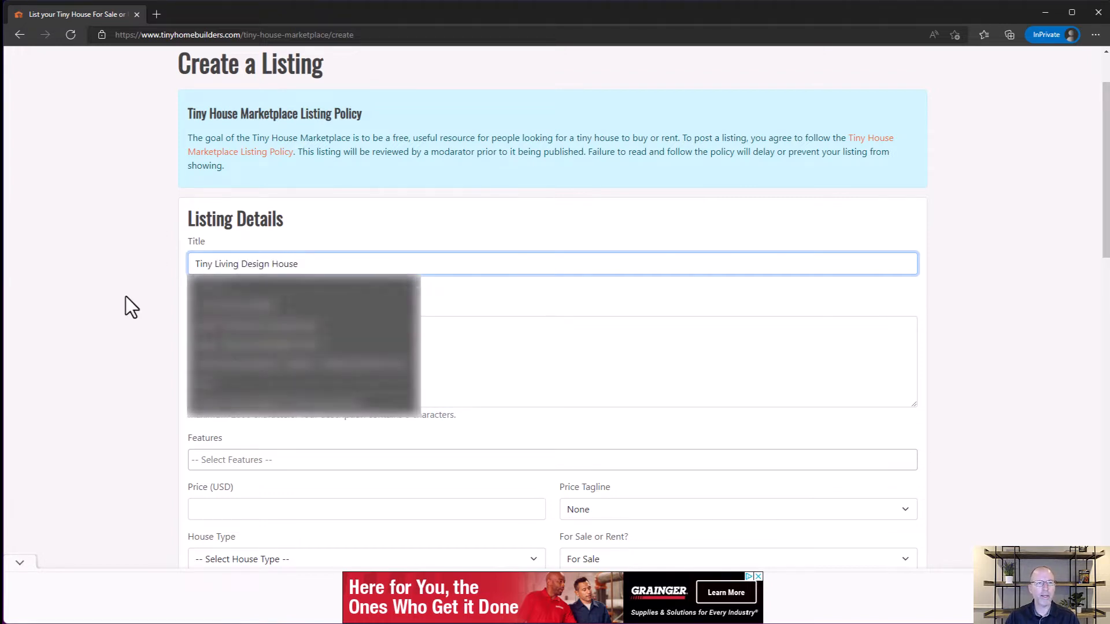
left_click(265, 335)
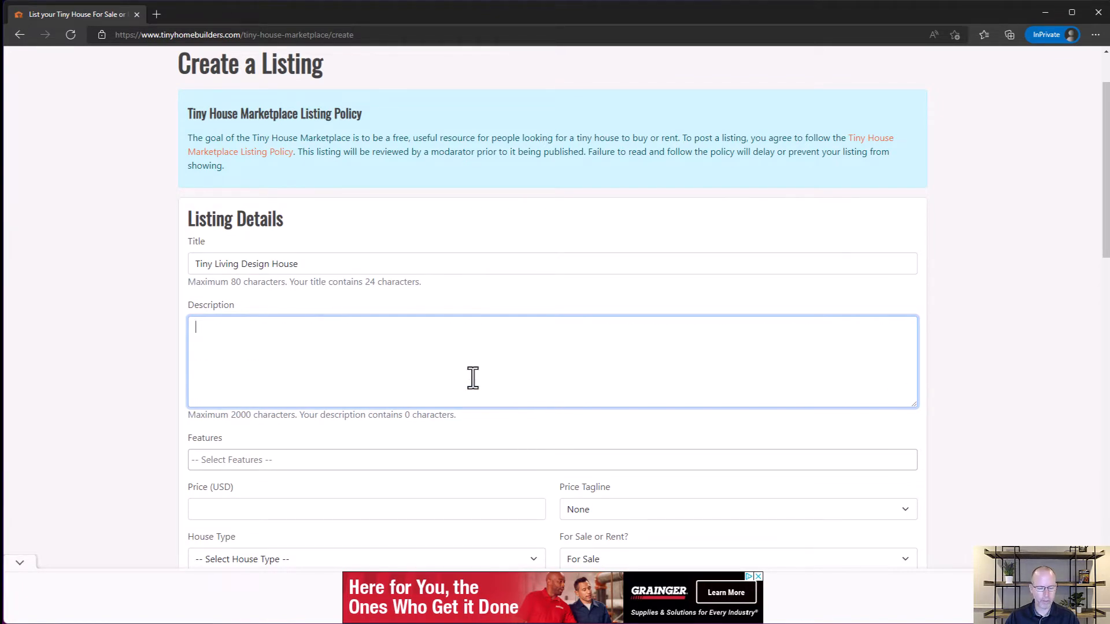
type("The 'Tiny Living' design consists of a large family room with vaulted ceilings and large dormers on either side of the room. The entryway is situated at the back of the trailer allowing for a spacious 7 foot sleeping loft at the front. Under the sleeping loft is the bathroom and the kitchen. This house is available in 12', 16', and 20' lengths, all of which are comfortably yet easy to tow.")
Step: Add Sleeping Loft and Laundry to the listing's features
scroll(280, 371, "down", 4)
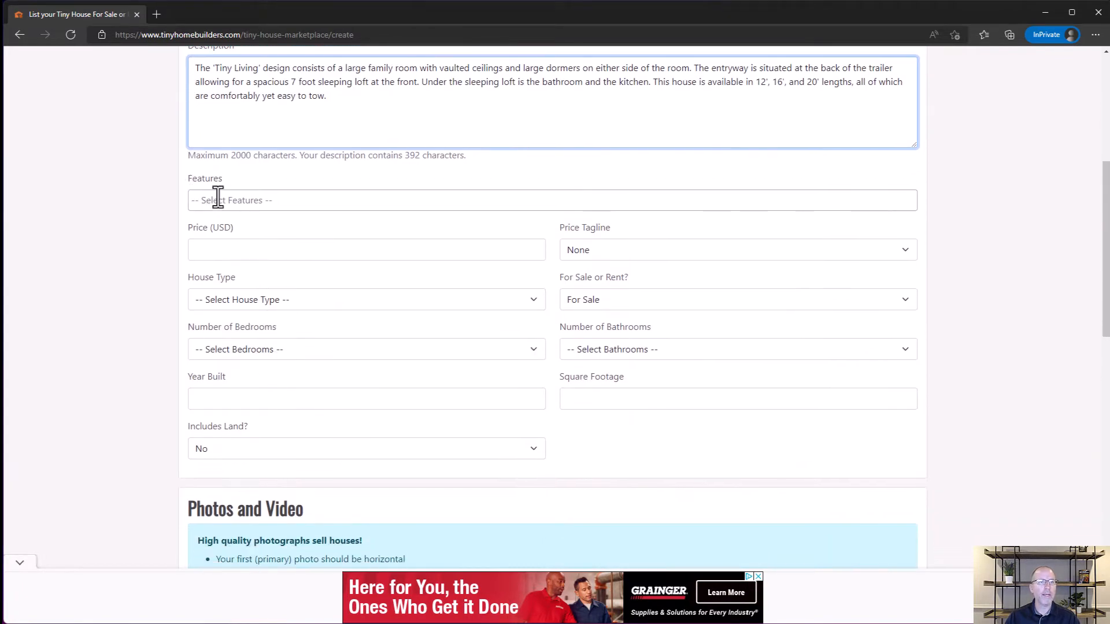
left_click(281, 201)
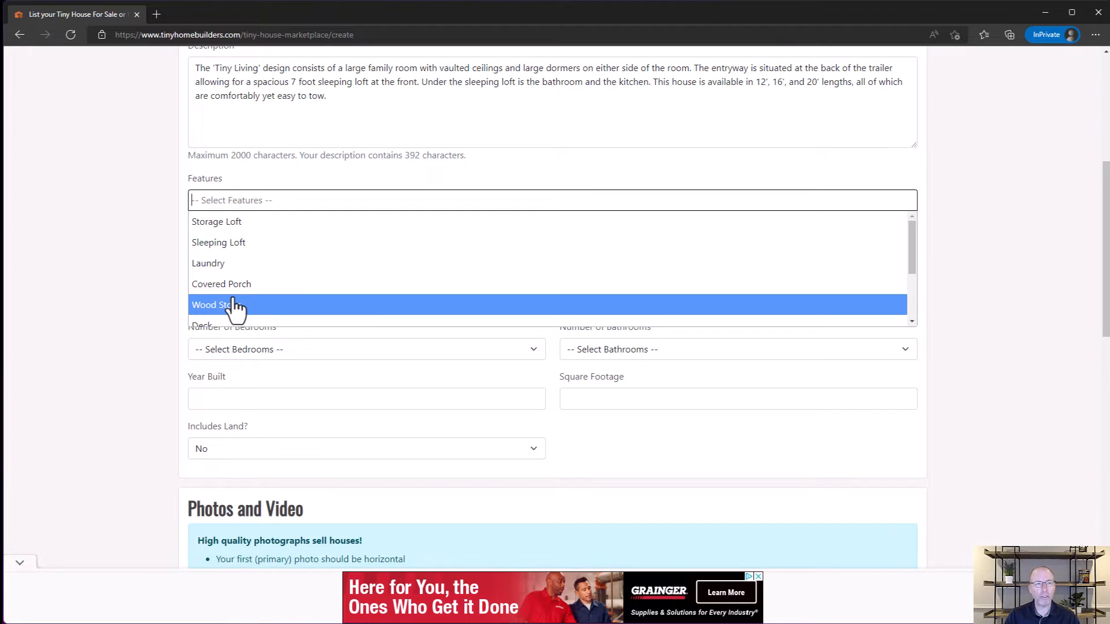
left_click(219, 245)
left_click(275, 201)
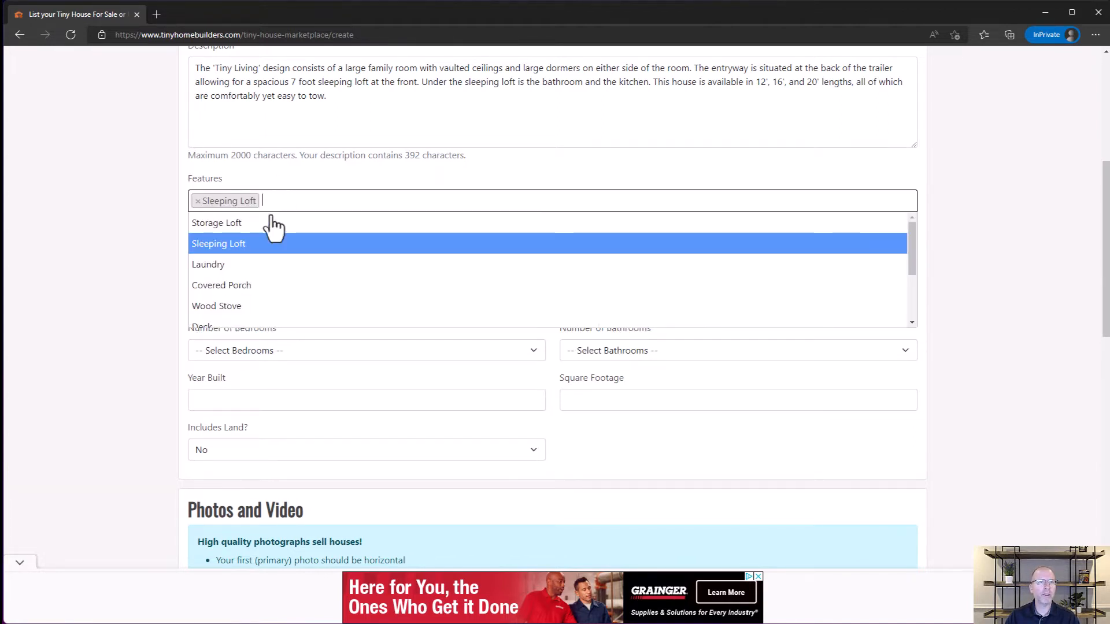
left_click(248, 263)
Step: Set the listing's price to 45000 USD with the price tagline Firm
left_click(259, 247)
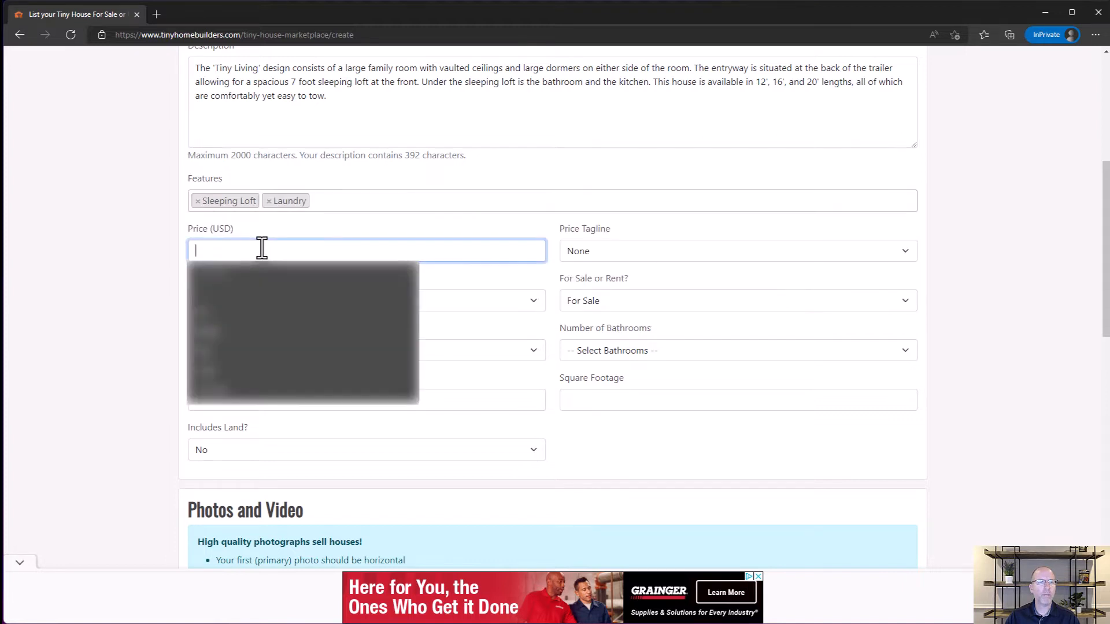
type("4500")
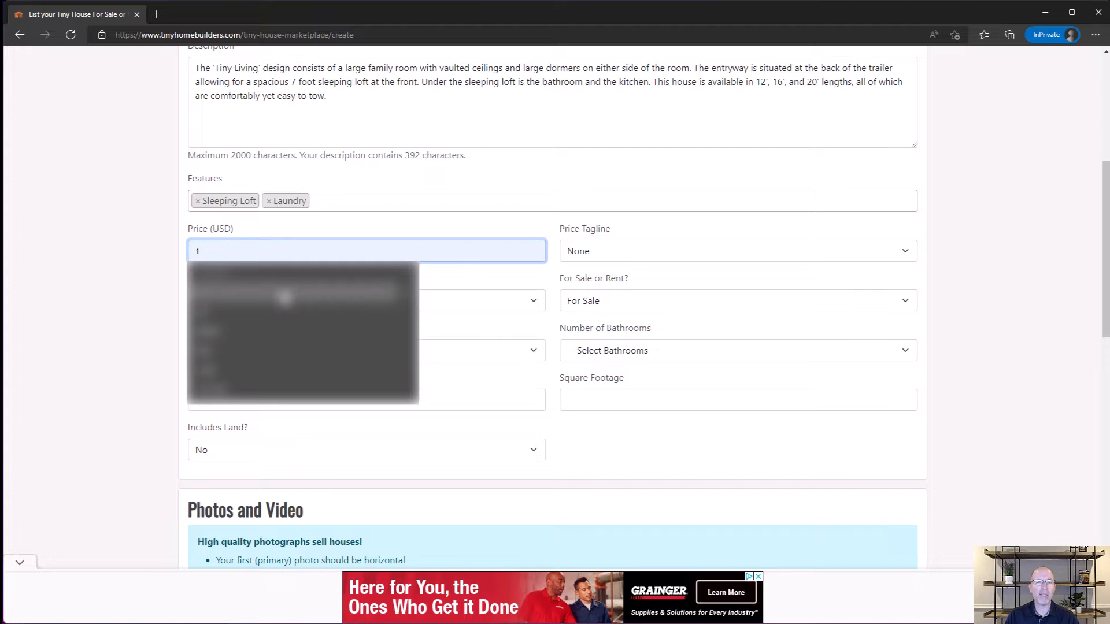
type("45000")
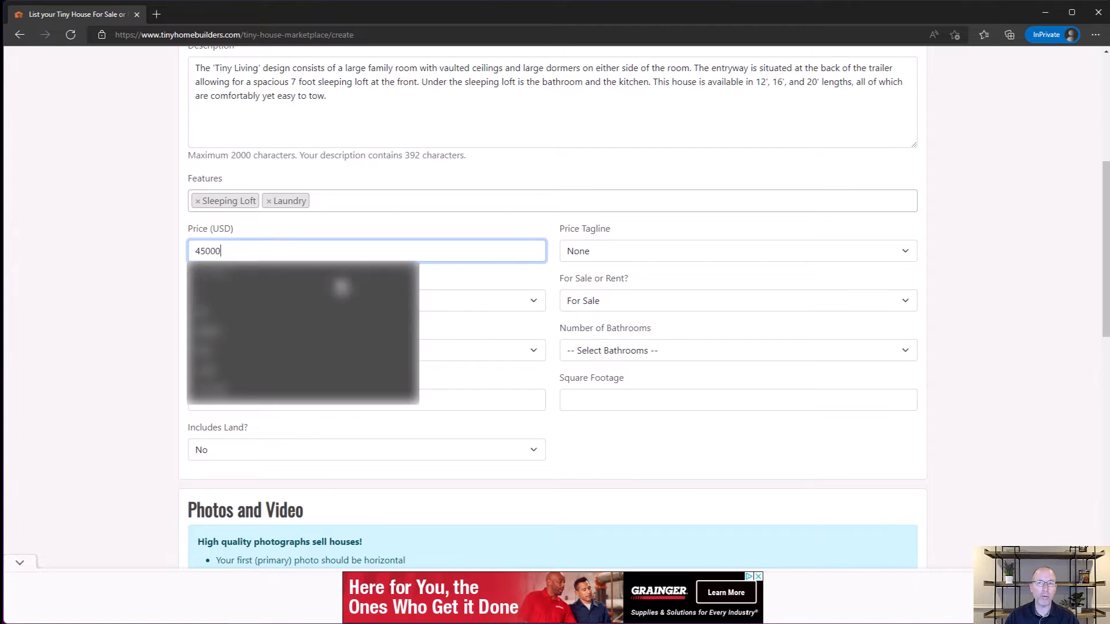
left_click(766, 250)
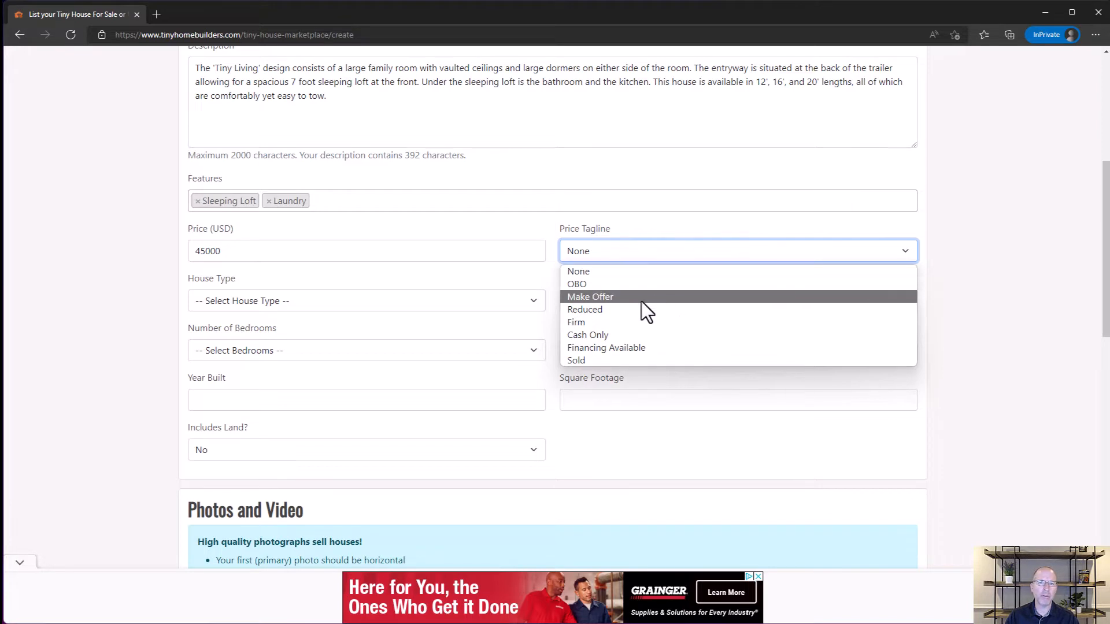
left_click(583, 325)
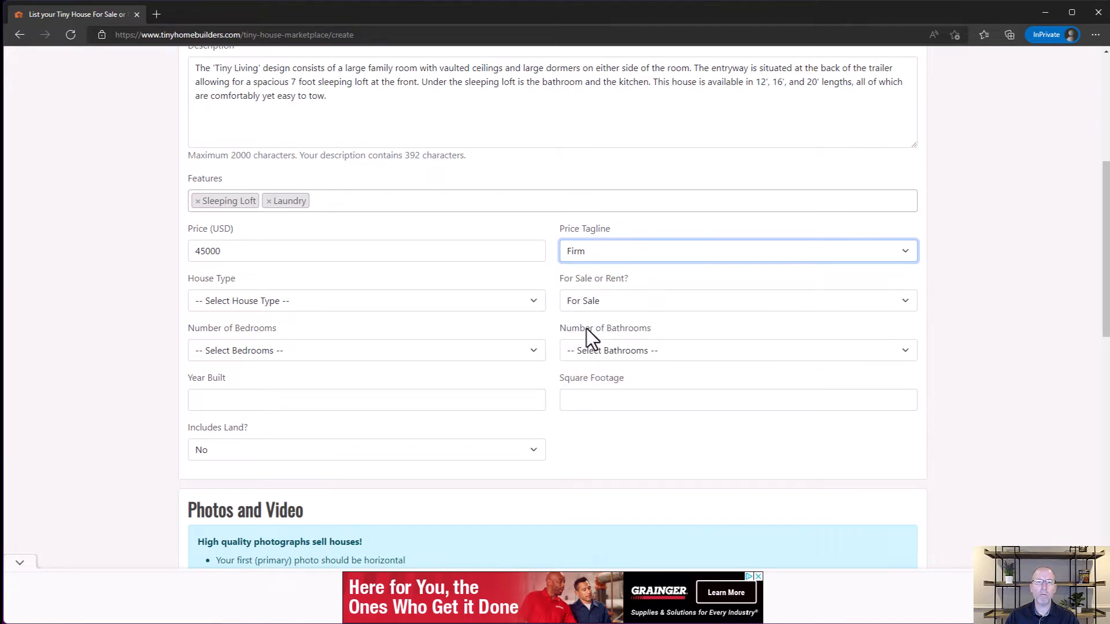
Step: Set the house type to Tiny House on a Trailer with 1 bedroom and 1 bathroom
left_click(255, 305)
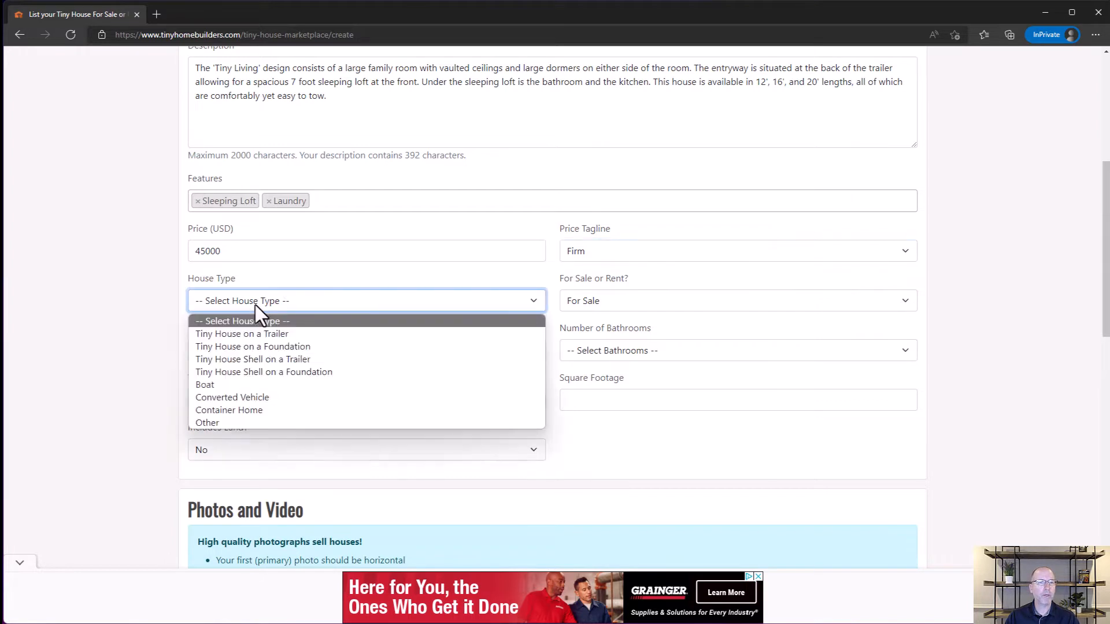
left_click(259, 337)
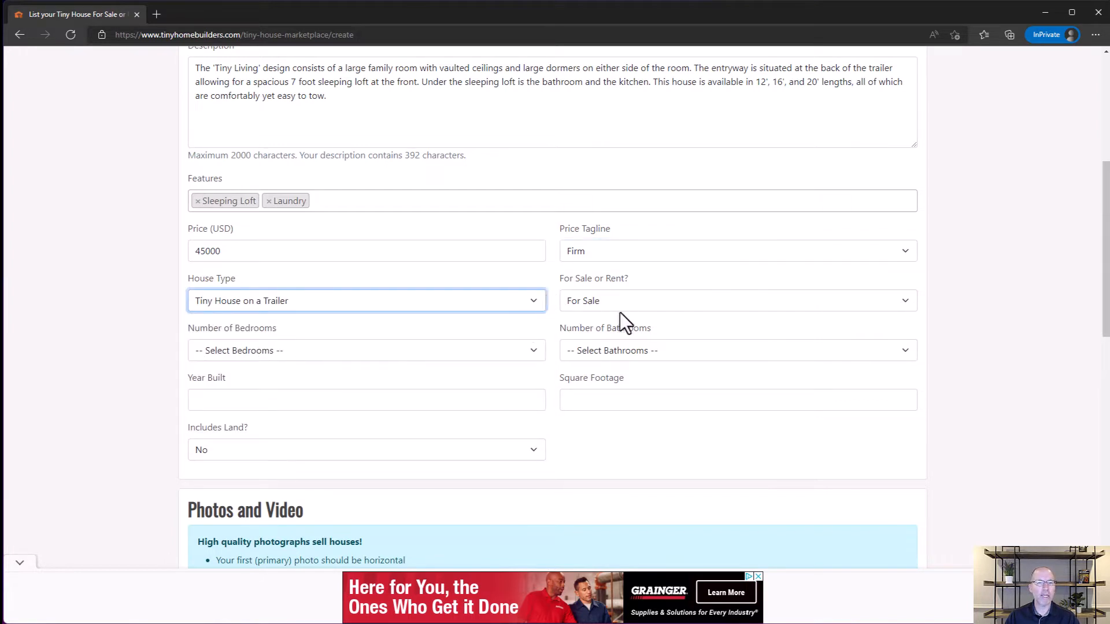
left_click(328, 350)
left_click(266, 398)
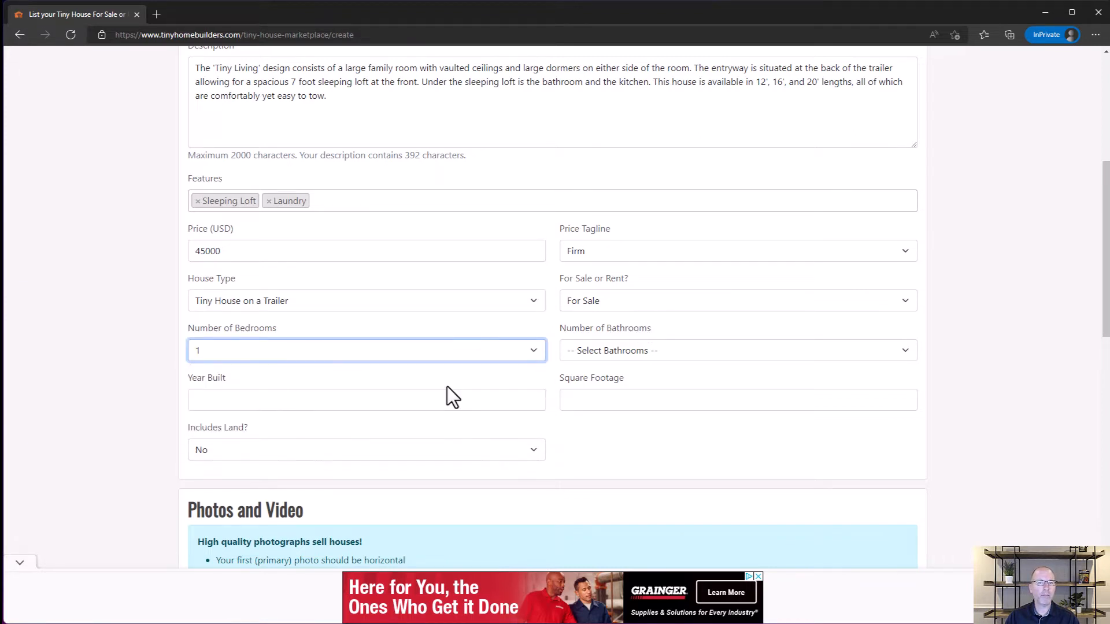
left_click(587, 349)
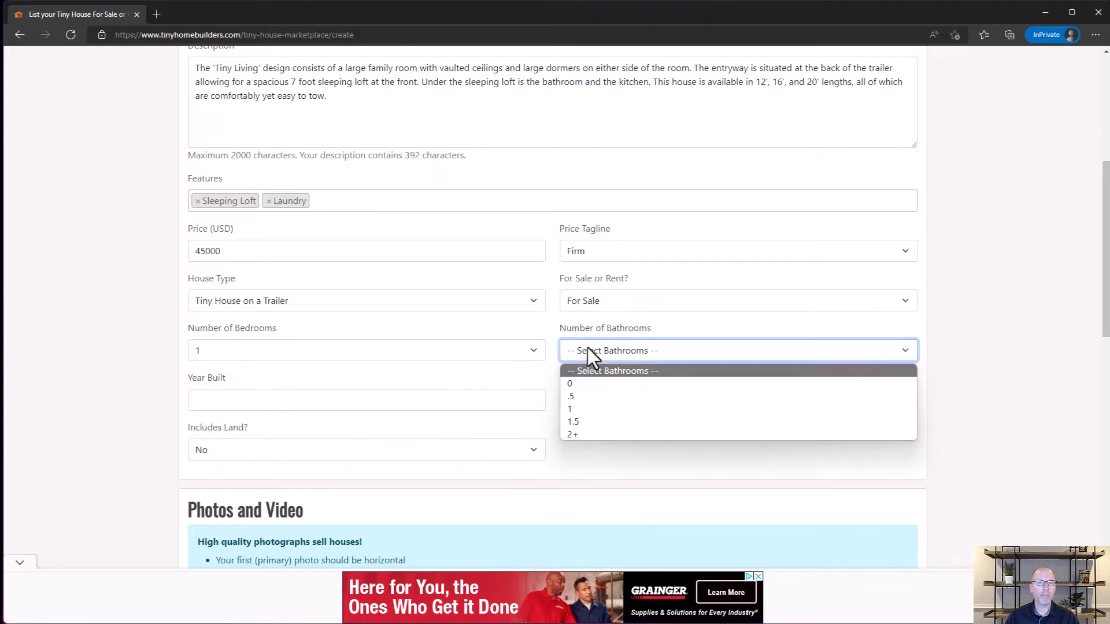
left_click(578, 409)
Step: Enter 2022 as the year built and 160 as the square footage
left_click(262, 405)
type("20")
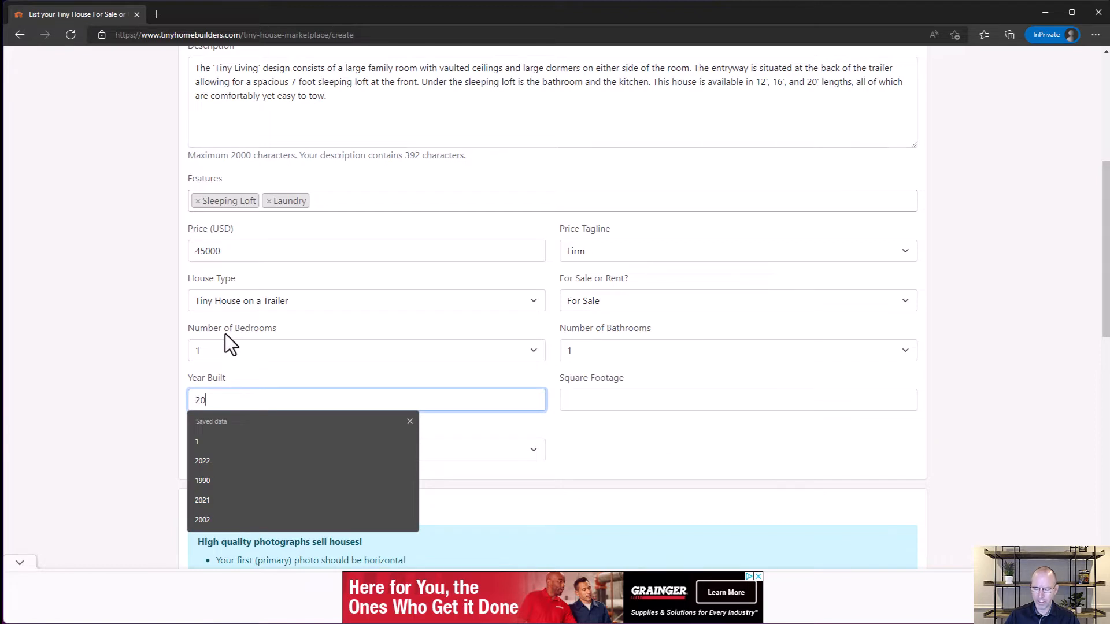
type("22")
left_click(590, 408)
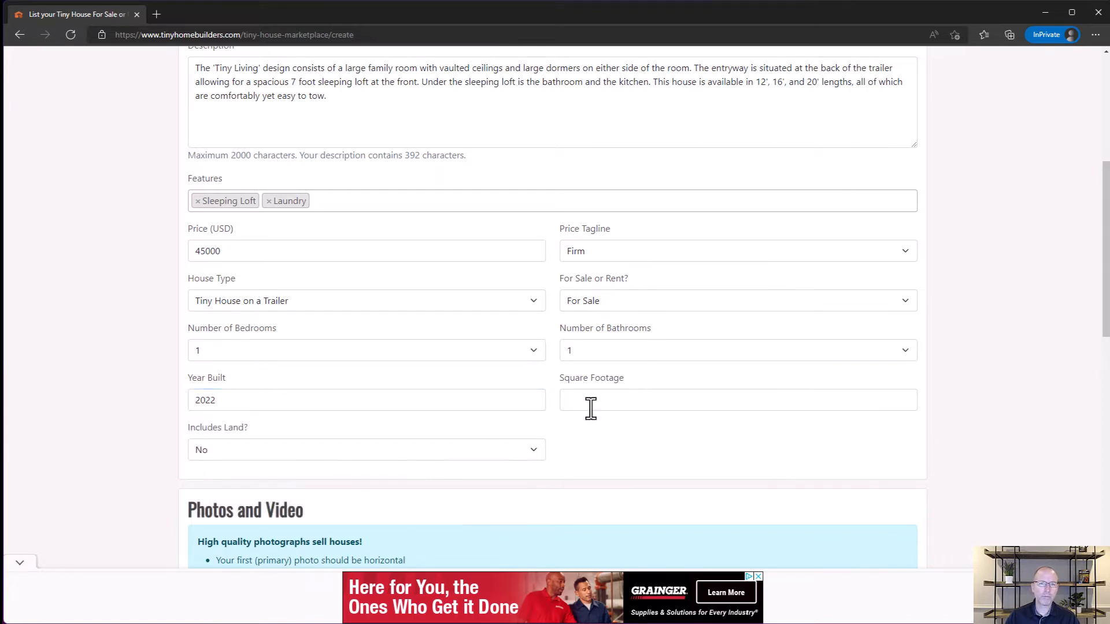
left_click(590, 408)
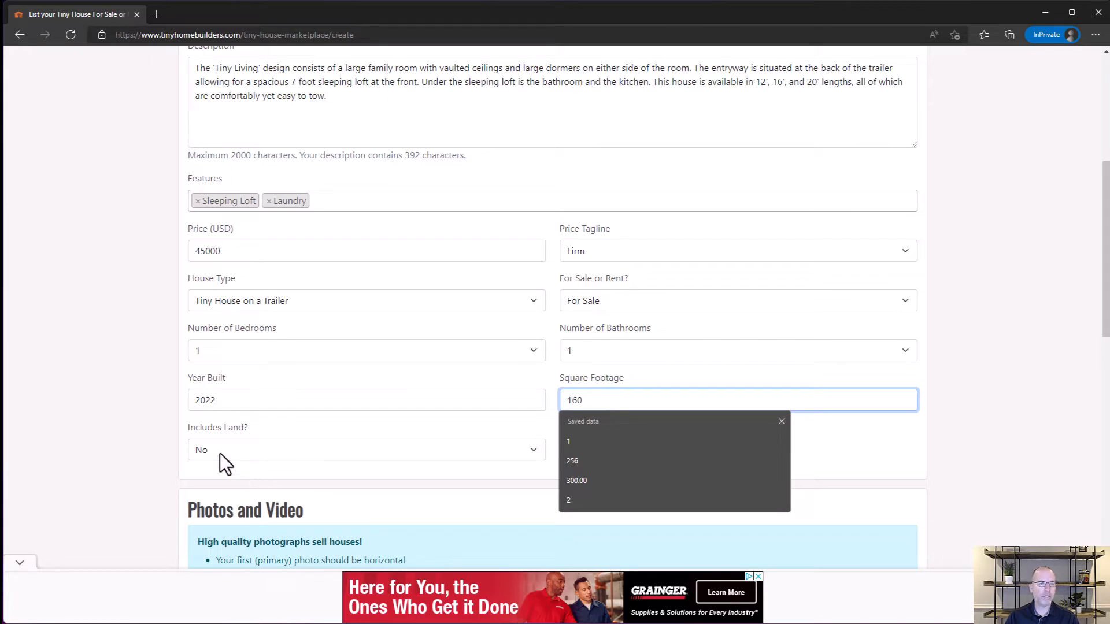
left_click(155, 446)
Step: Examine the photo orientation, width and quality requirements in the Photos and Video section
scroll(153, 475, "down", 1)
scroll(153, 475, "down", 4)
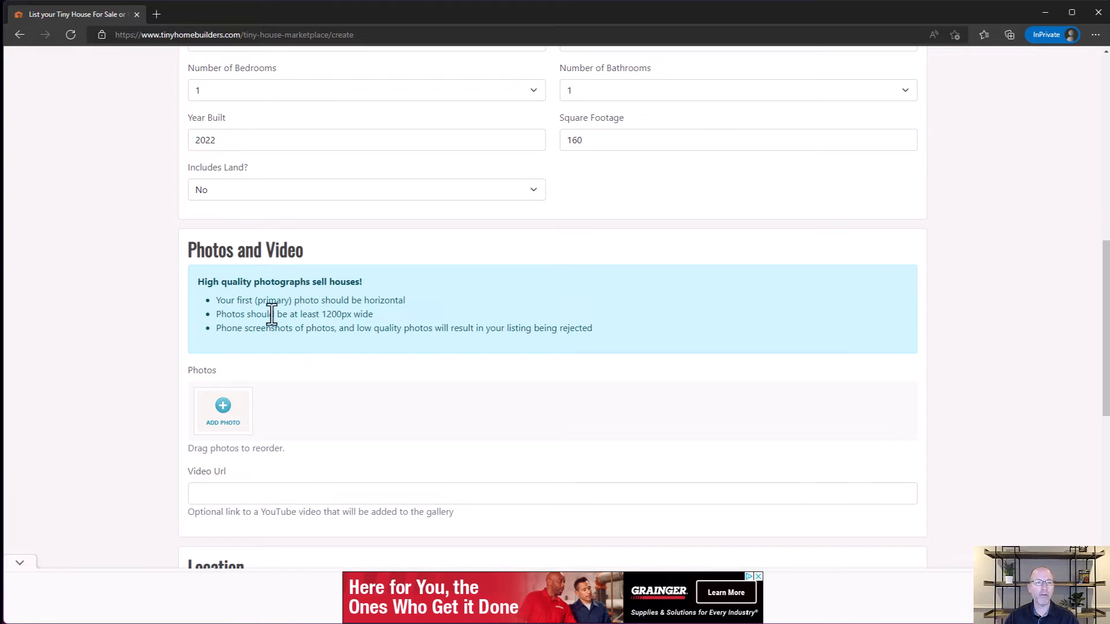
left_click_drag(317, 313, 372, 314)
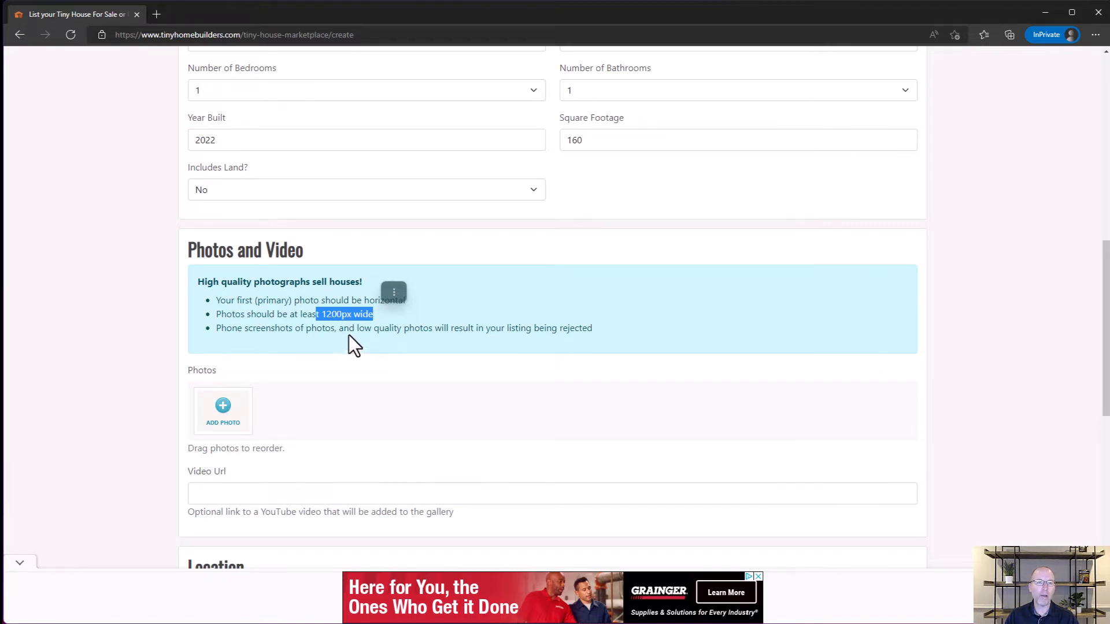
left_click(325, 304)
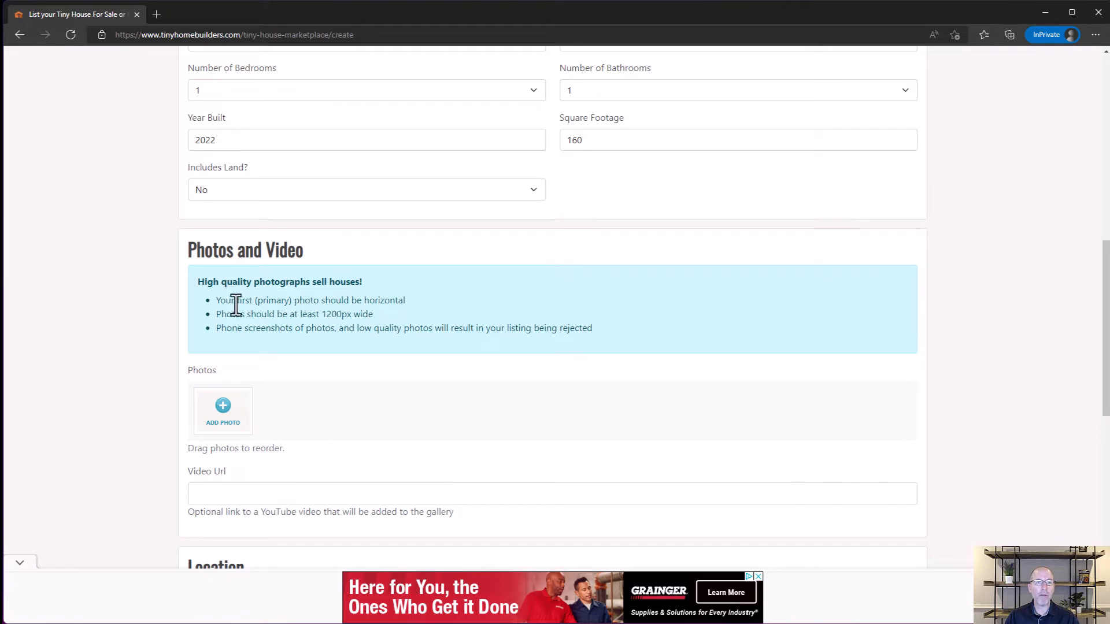
Step: Upload a horizontal photo of the wooden tiny house to the listing, leaving the video URL empty
left_click_drag(236, 300, 338, 306)
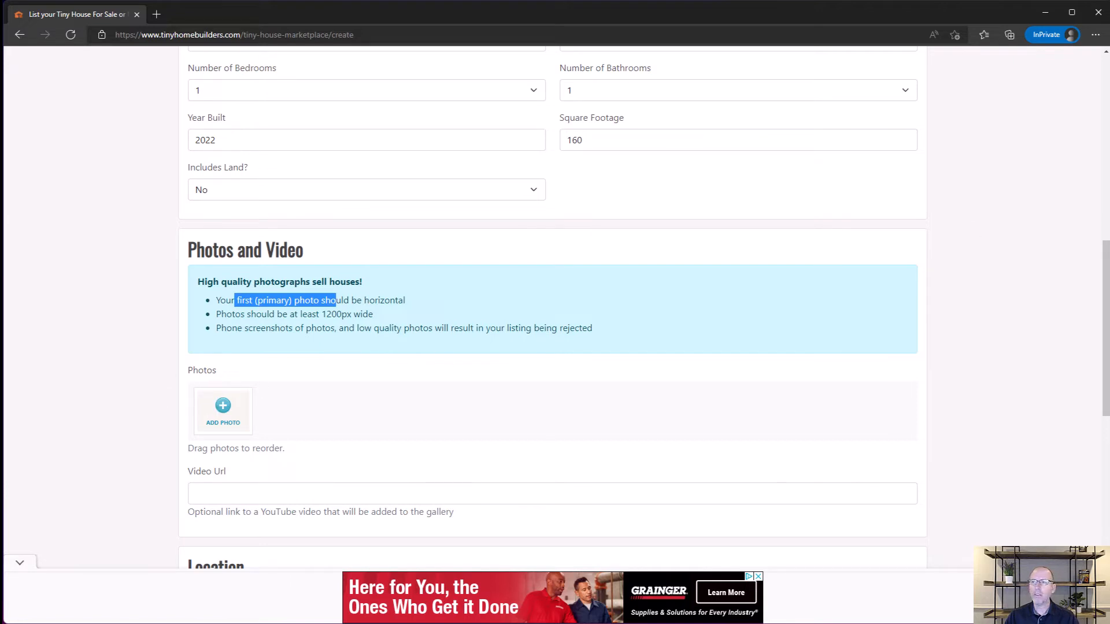
left_click_drag(359, 436, 357, 408)
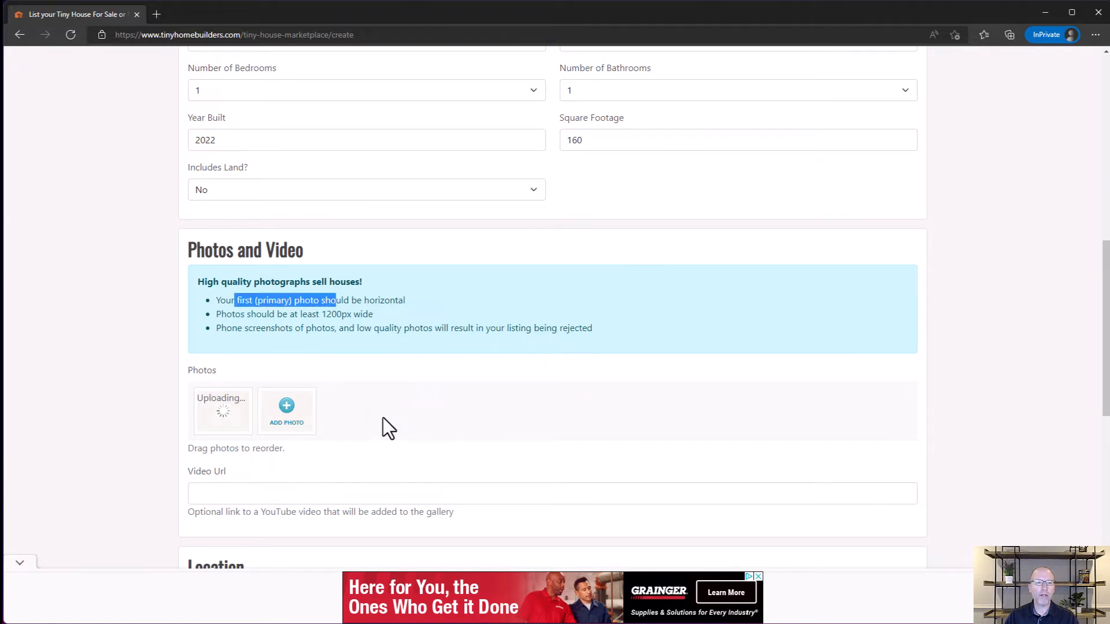
left_click(215, 494)
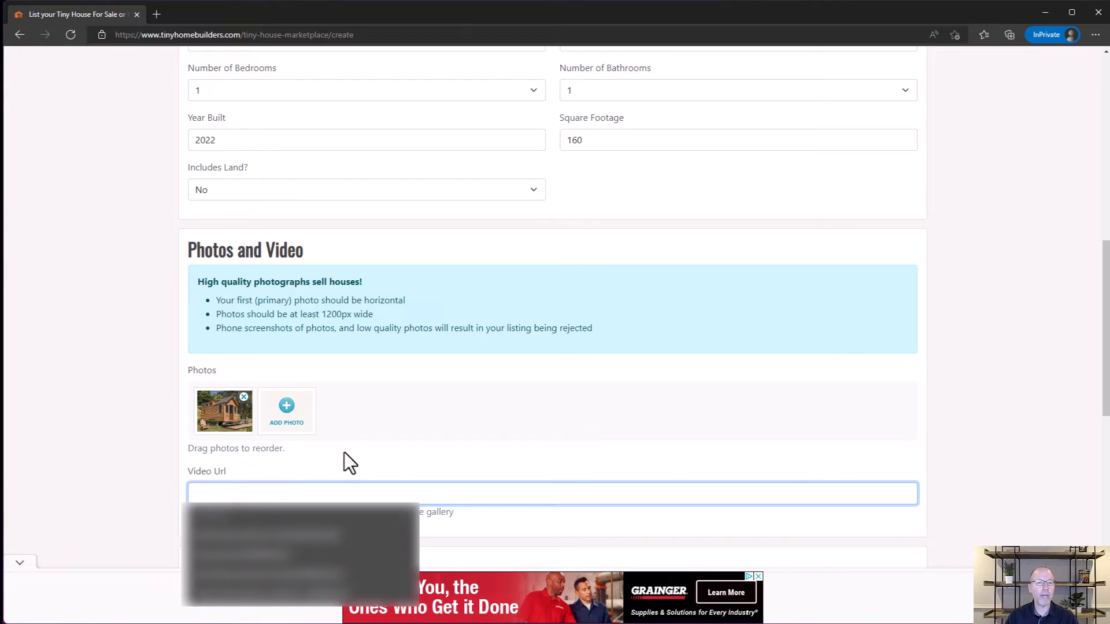
left_click(297, 452)
Step: Enter Georgia as the state and Alpharetta as the city in the listing's Location section
scroll(239, 484, "down", 3)
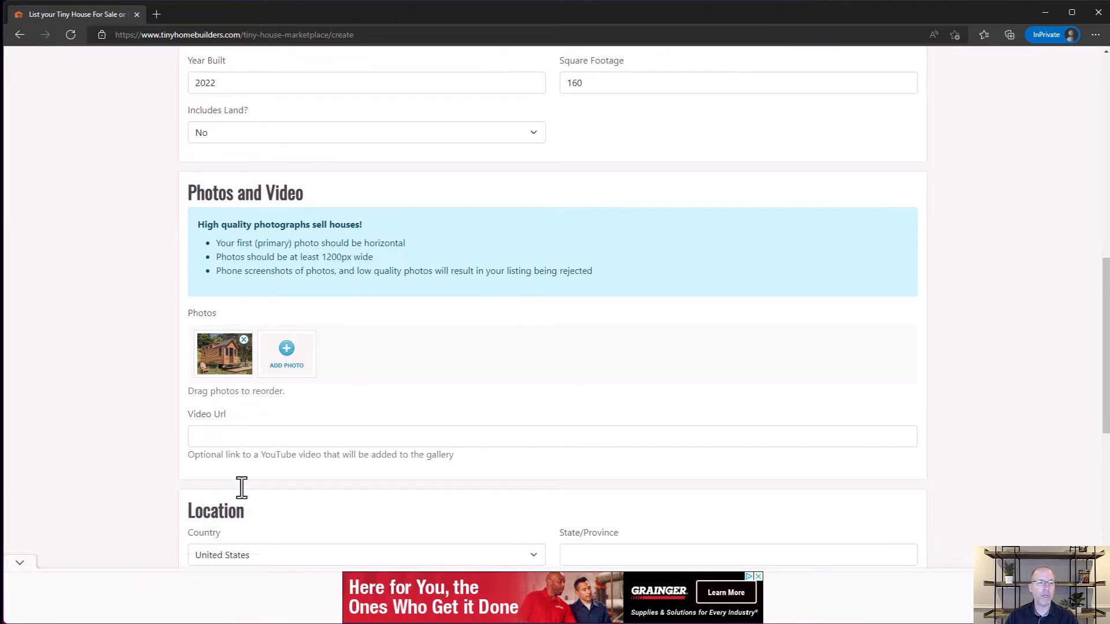
scroll(244, 468, "down", 2)
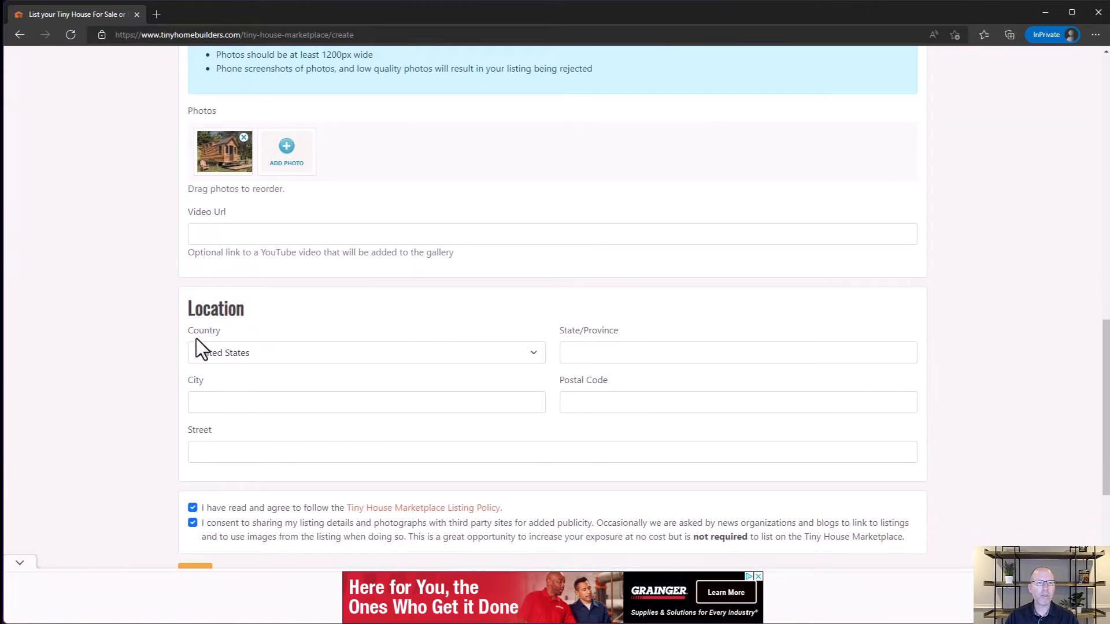
left_click(585, 353)
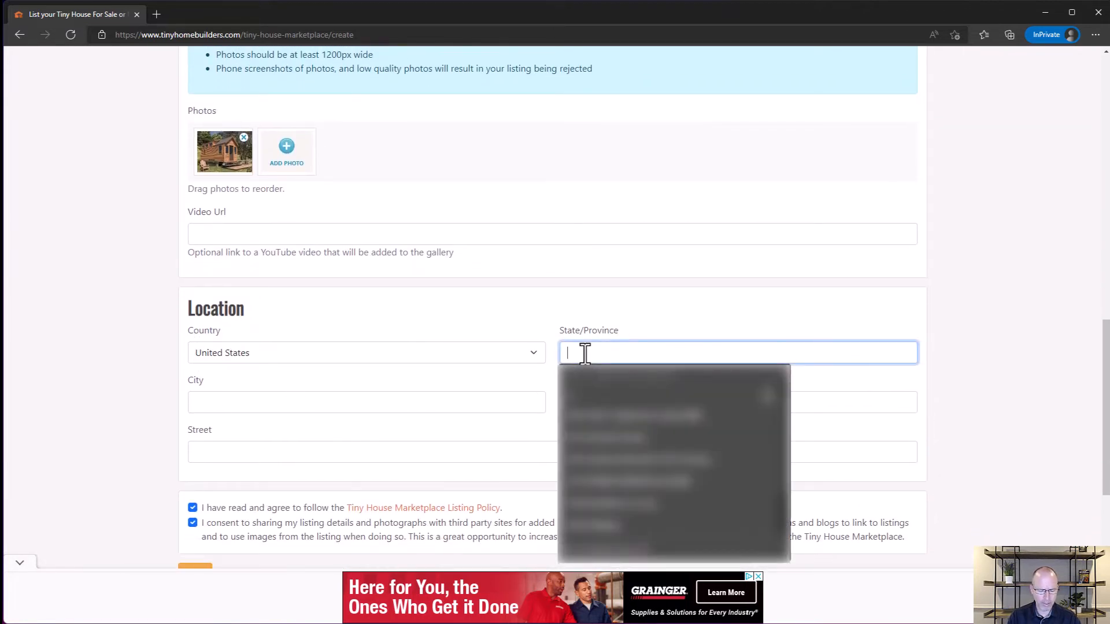
type("Georgia")
key("Tab")
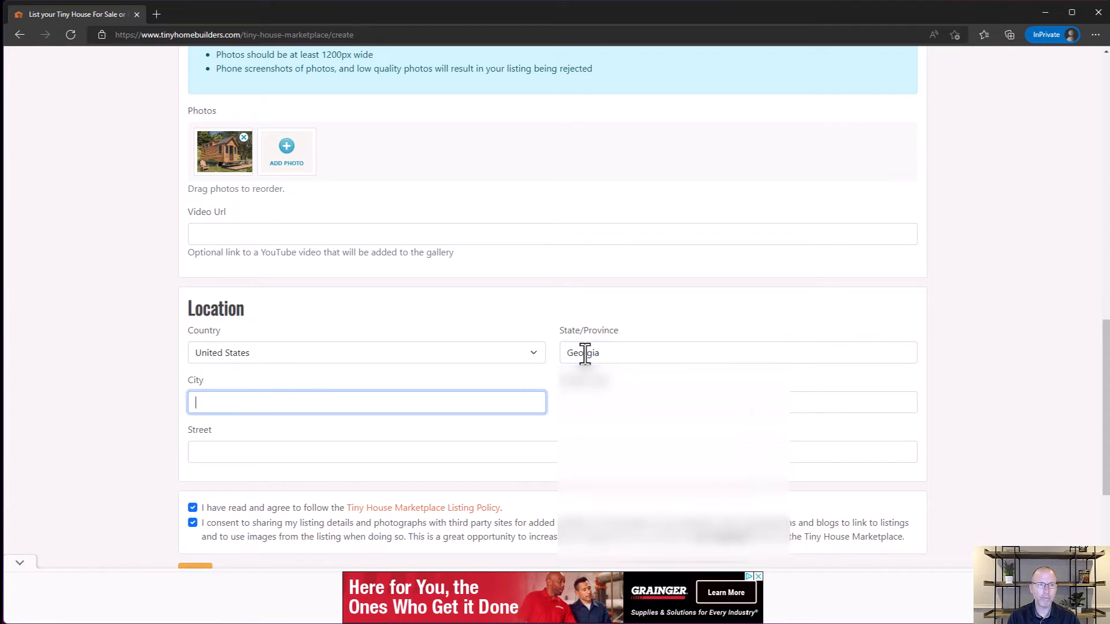
type("Alpharetta")
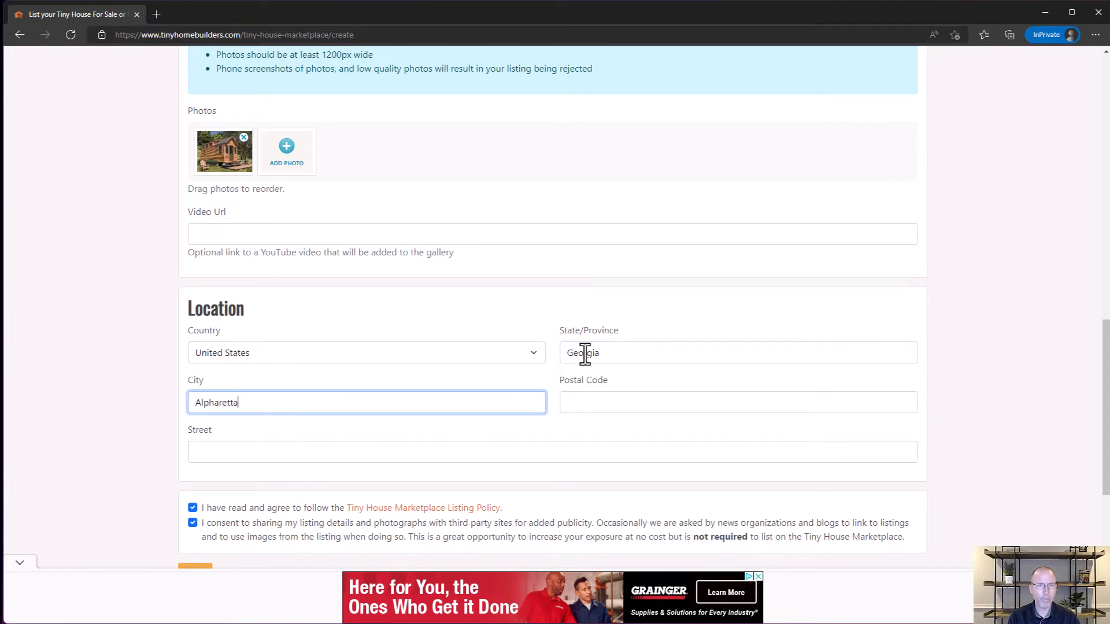
Step: Enter the listing's postal code and leave the street blank
key("Tab")
type("2")
key("BackSpace")
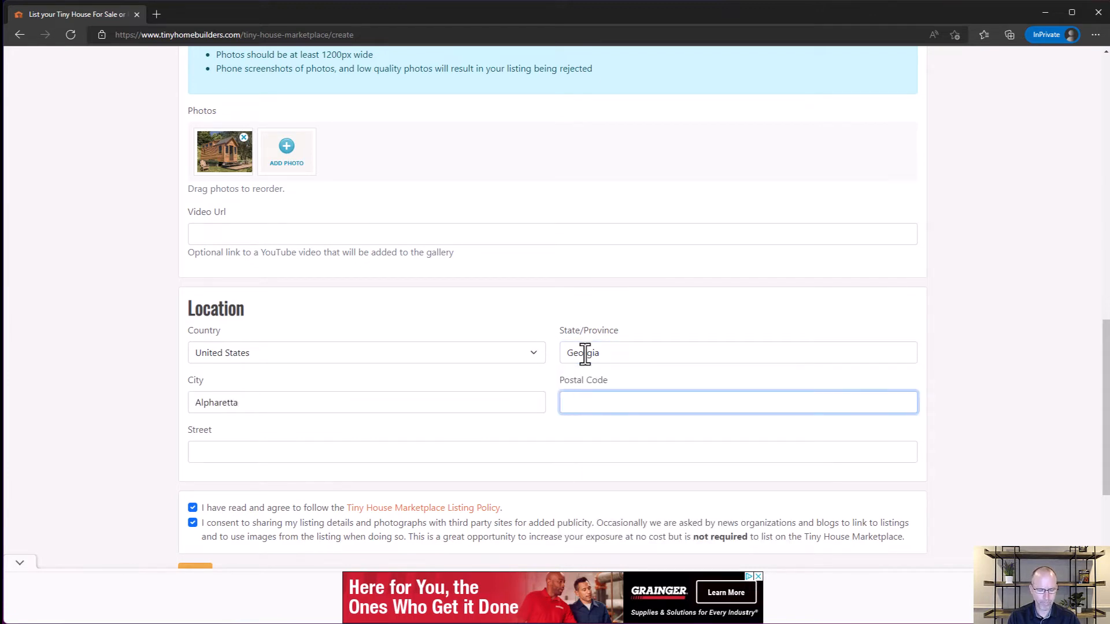
type("30005")
left_click(238, 453)
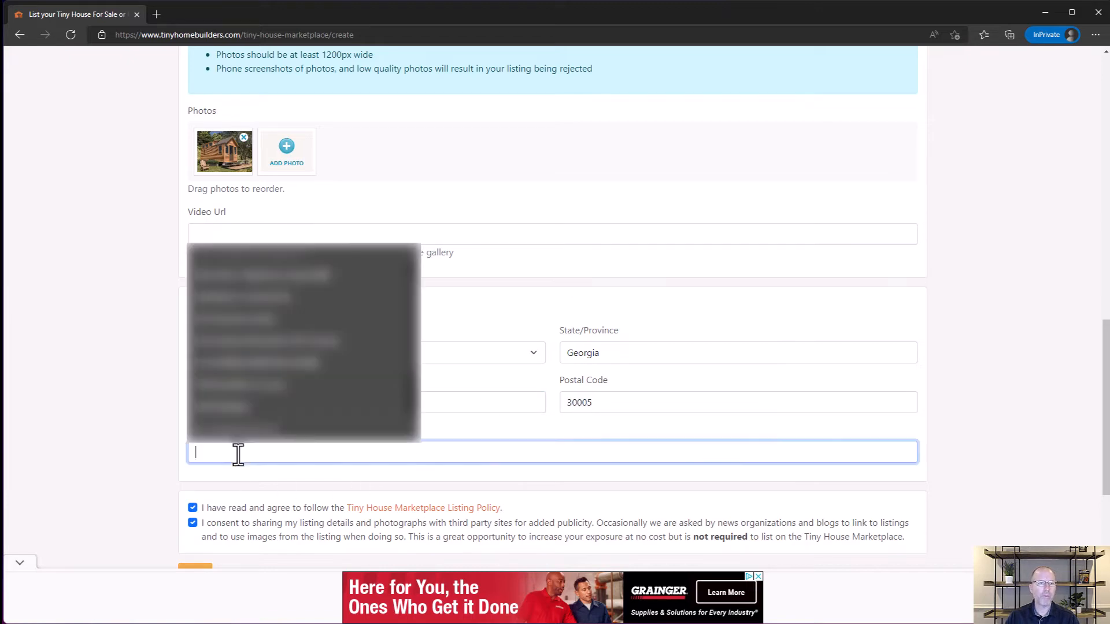
left_click(105, 457)
Step: Read the Avoid scams notice below the form and continue to the listing preview
scroll(152, 432, "down", 1)
scroll(152, 432, "down", 3)
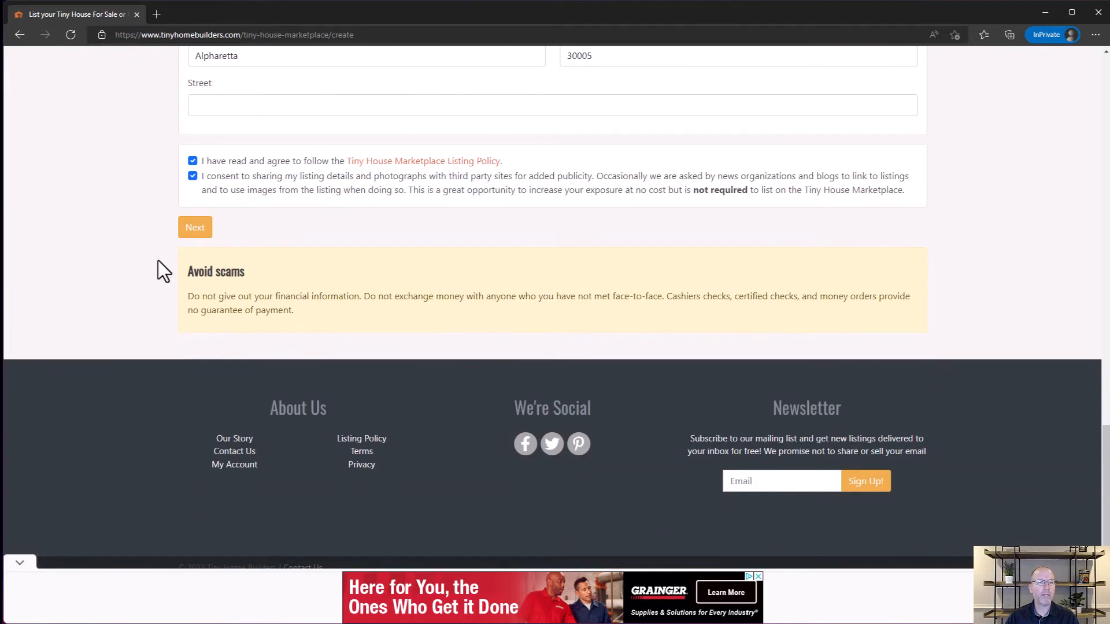
scroll(162, 254, "up", 1)
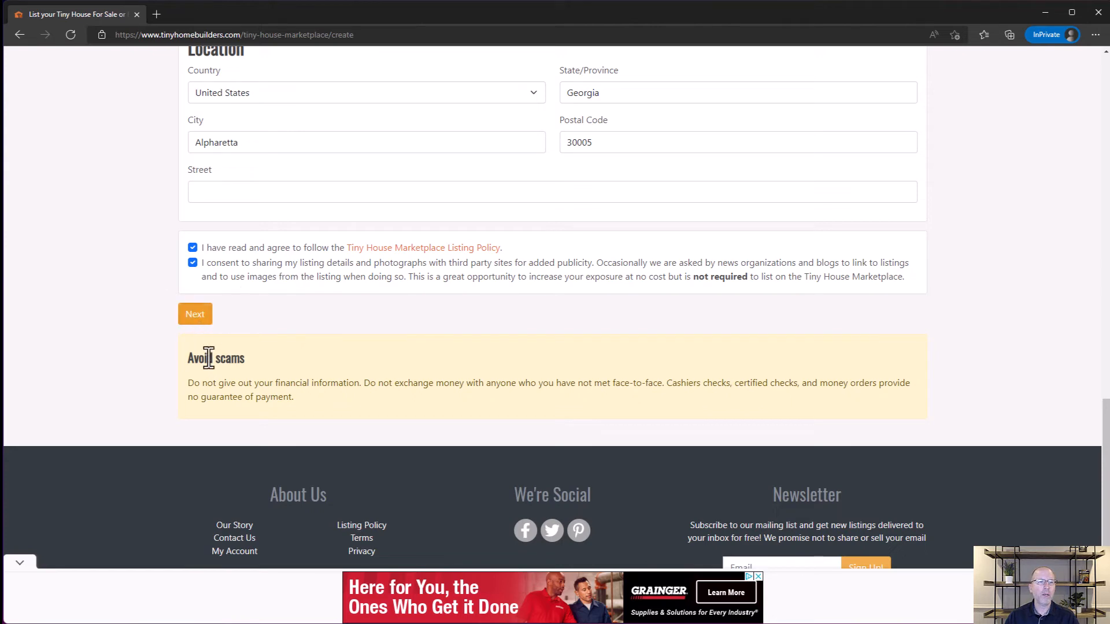
left_click_drag(188, 359, 309, 407)
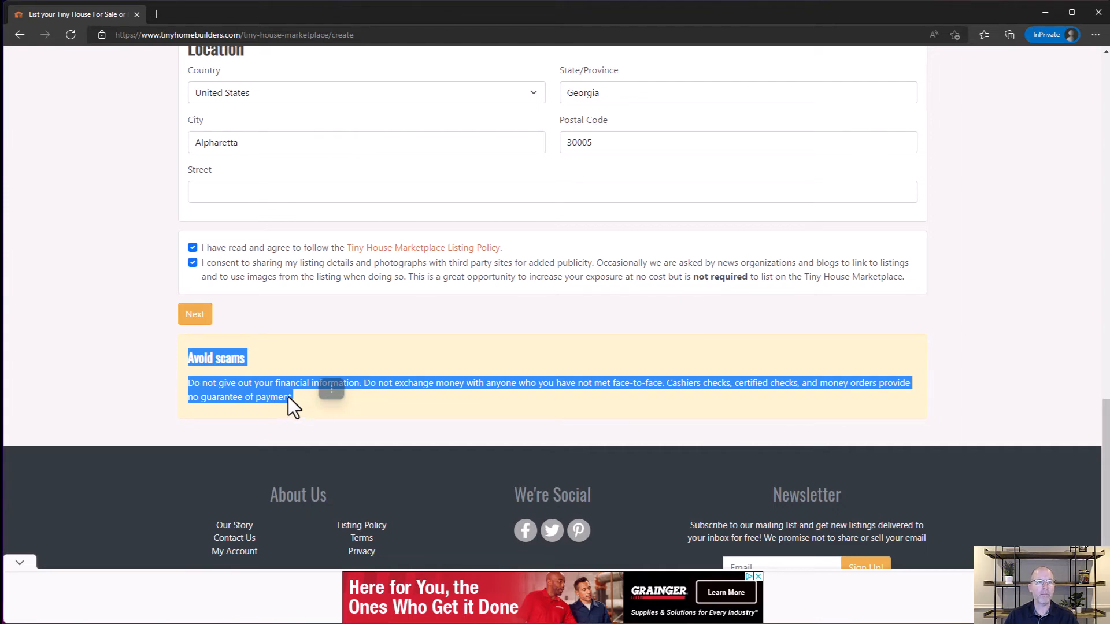
left_click(188, 313)
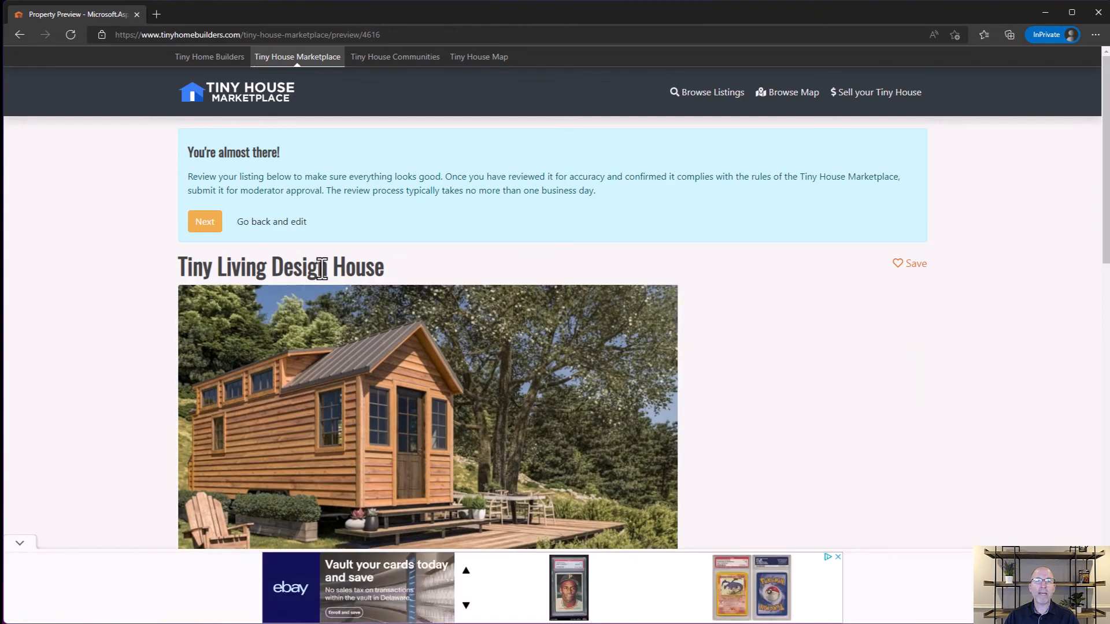
Step: Review the previewed listing's details, description and features, and proceed to the listing type selection
scroll(330, 285, "down", 8)
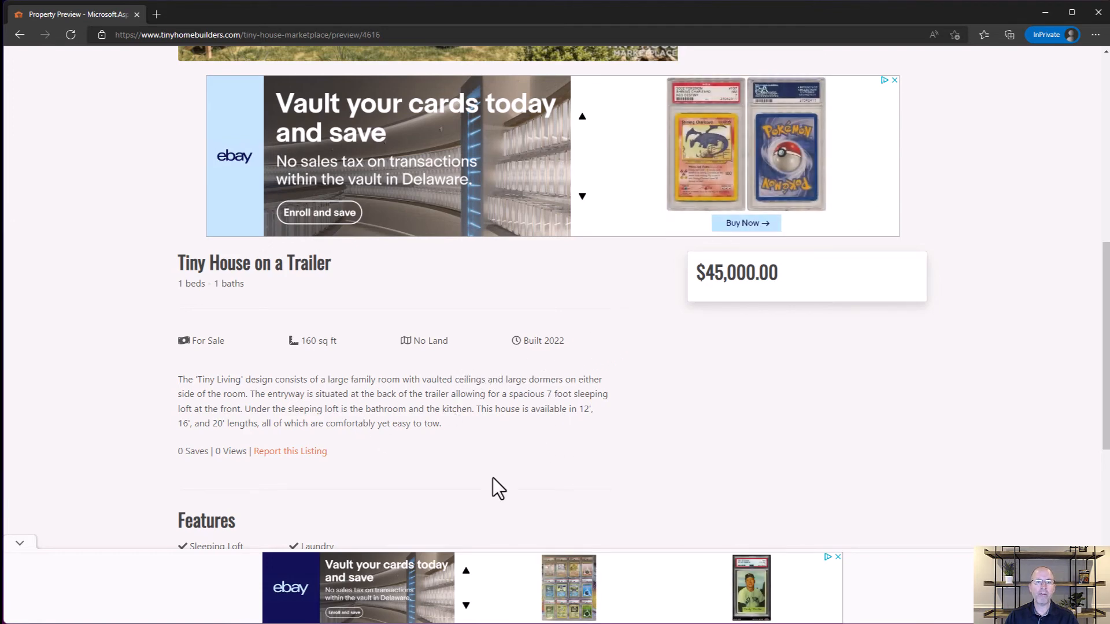
scroll(407, 522, "down", 3)
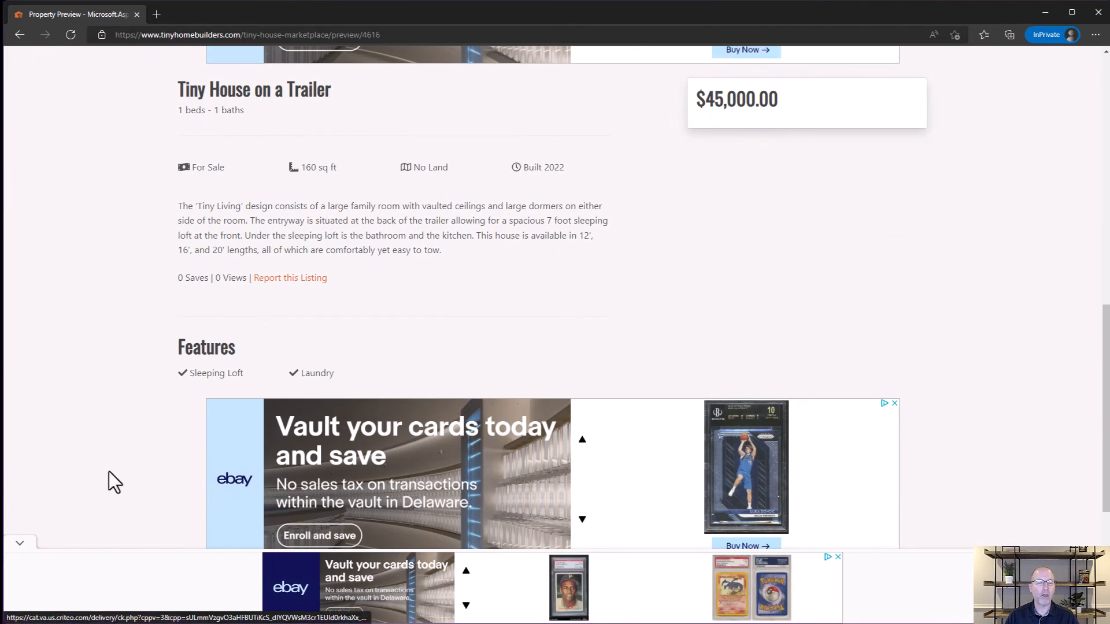
scroll(647, 317, "up", 4)
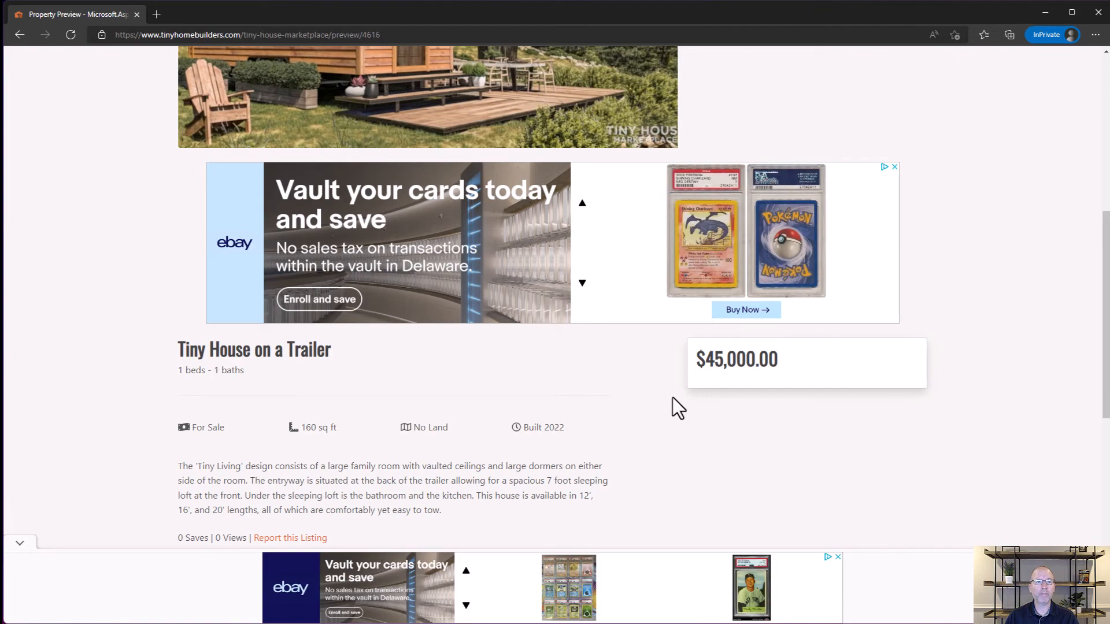
scroll(442, 475, "up", 6)
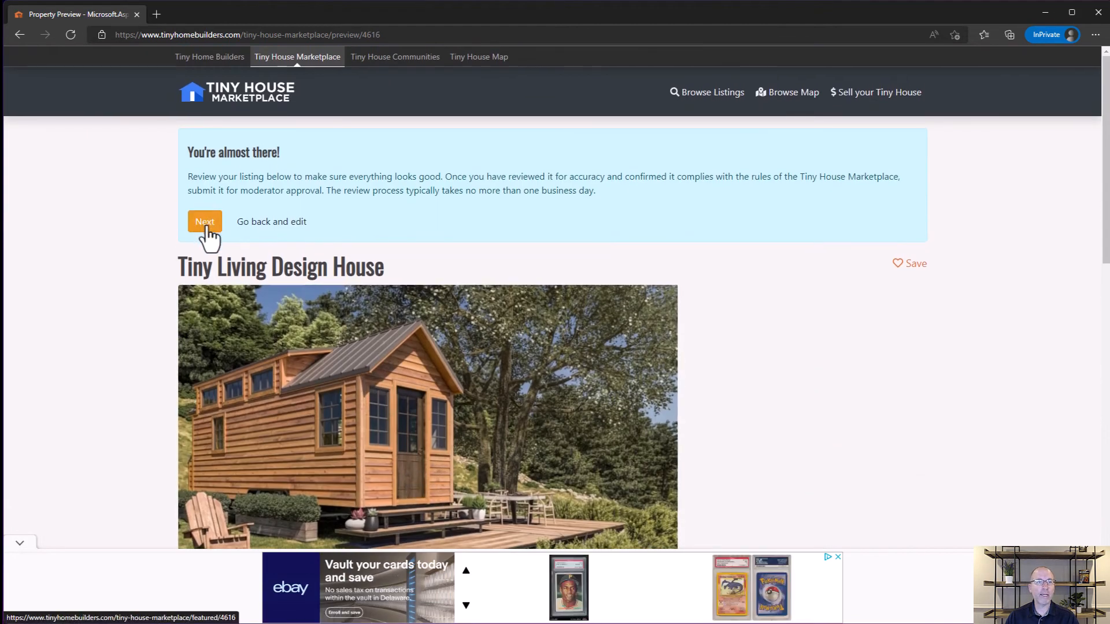
left_click(205, 223)
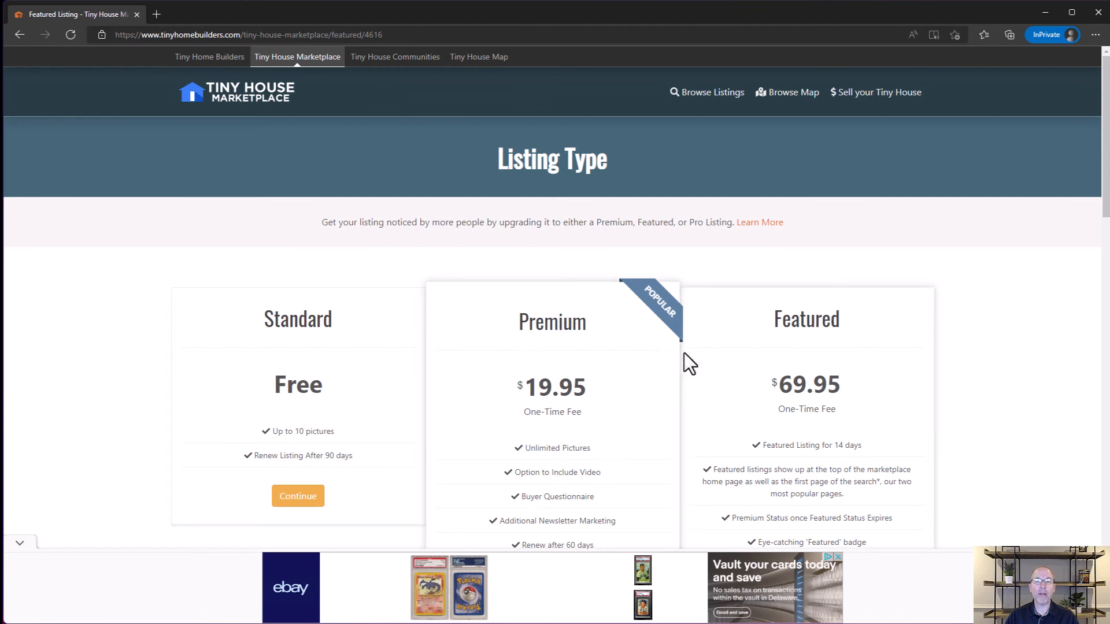
Step: Compare the listing types, submit the listing with the free Standard option and check its approval status
scroll(685, 430, "down", 6)
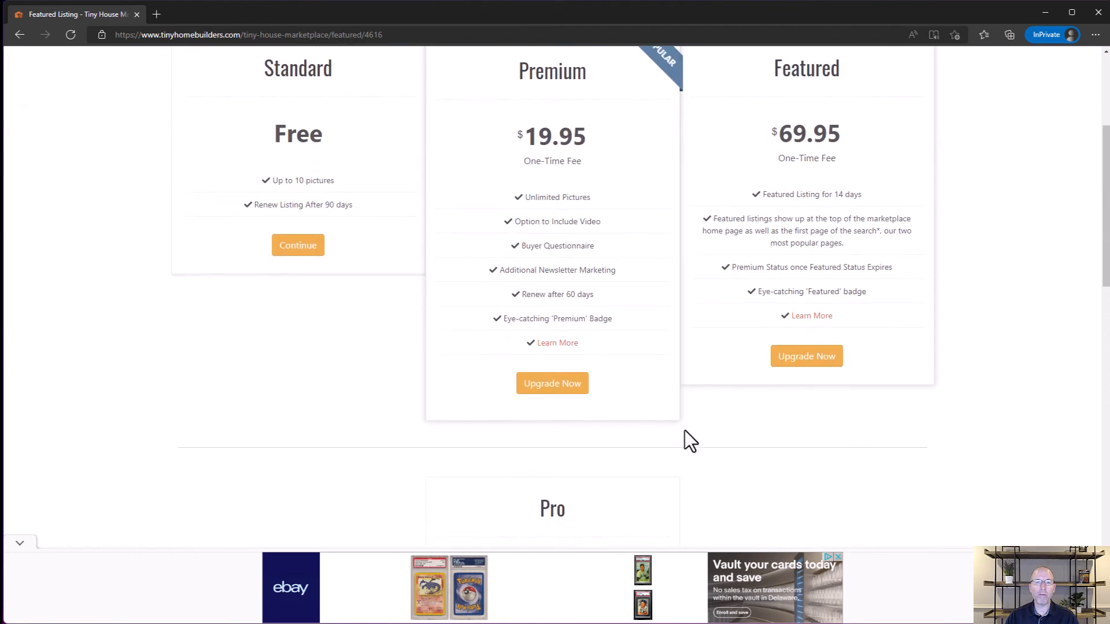
scroll(607, 491, "up", 5)
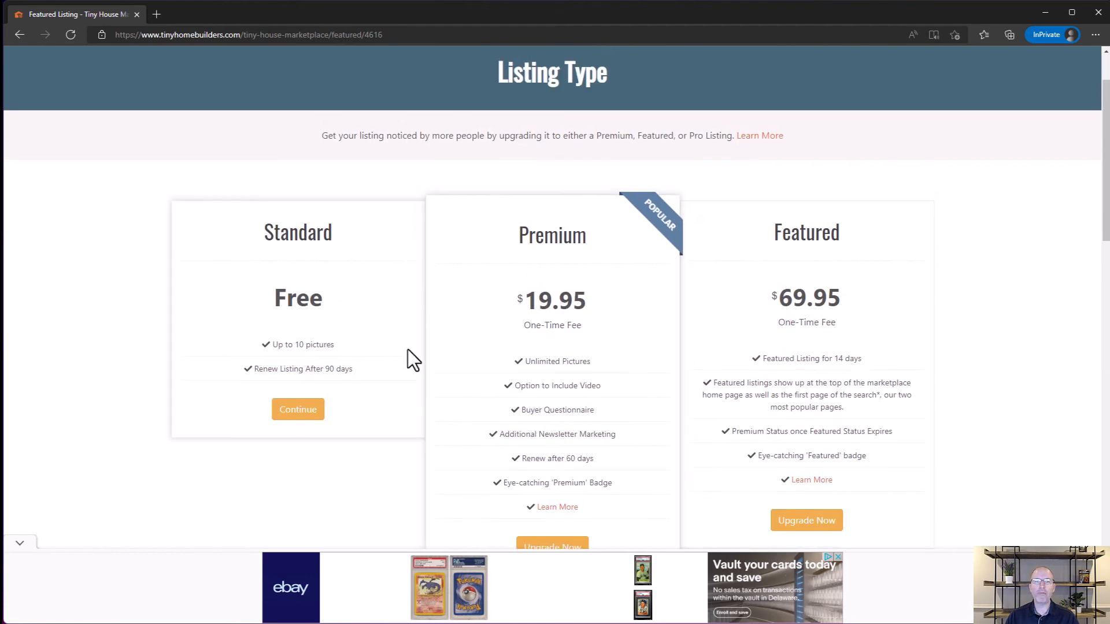
left_click(293, 414)
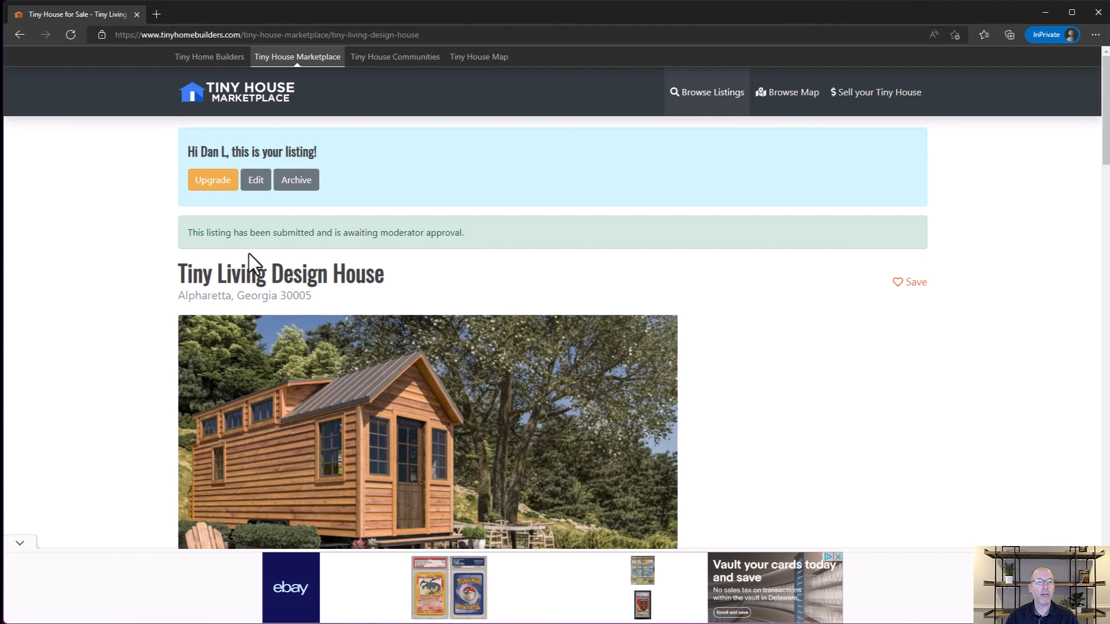
left_click_drag(186, 233, 455, 235)
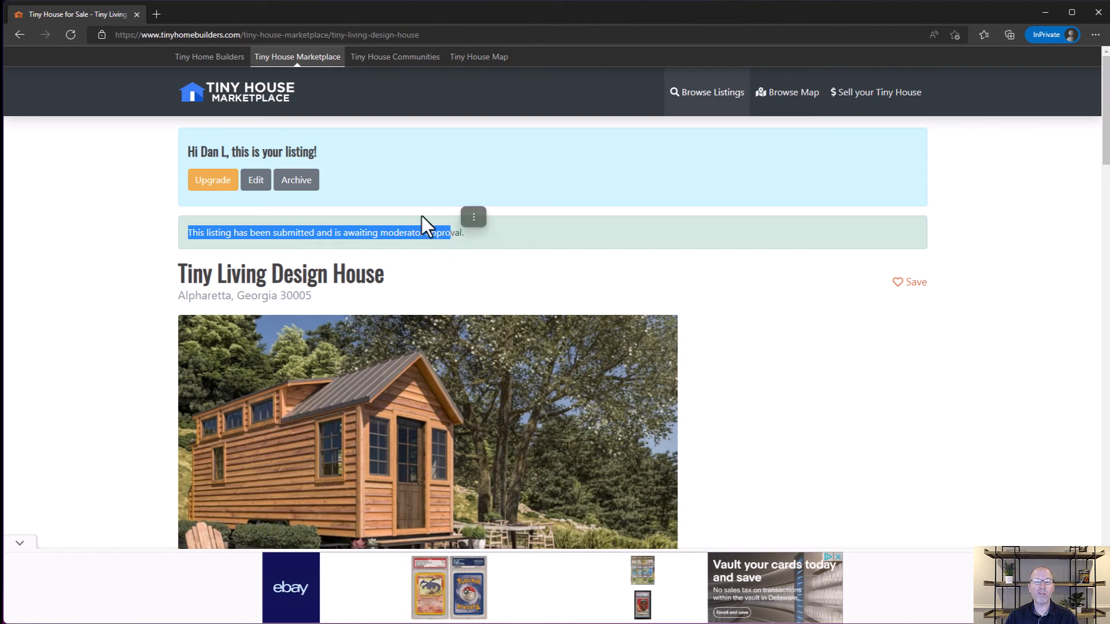